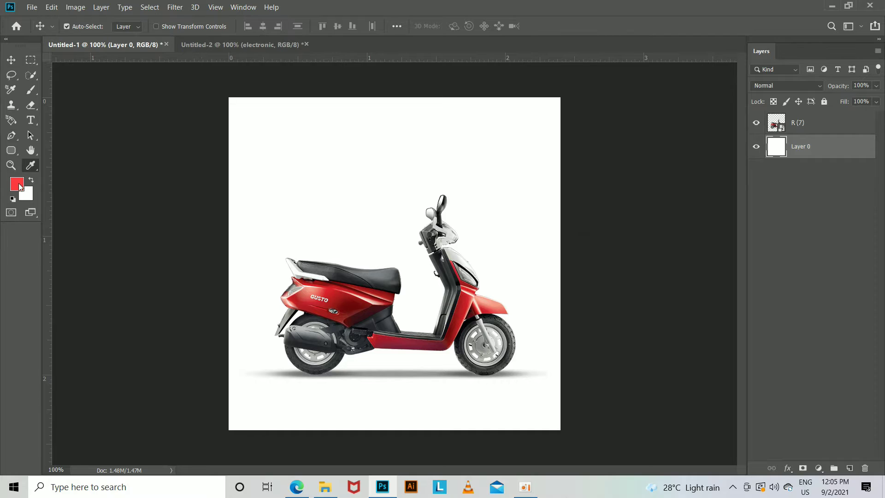
Choose a dark red foreground colour and fill the white background layer with it.
click(638, 284)
drag(697, 326, 708, 365)
click(840, 267)
key(v)
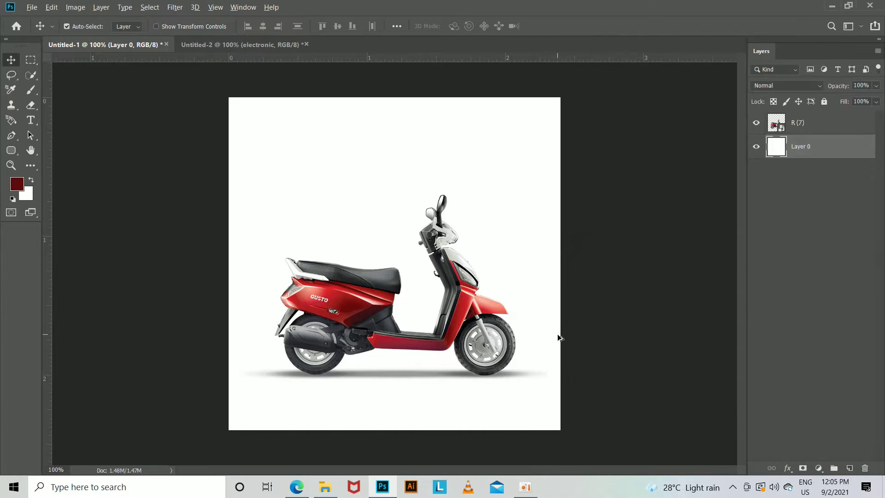
key(alt+BackSpace)
Add a layer above the background and dab a light red glow at the canvas centre with a 900 px soft brush.
click(849, 468)
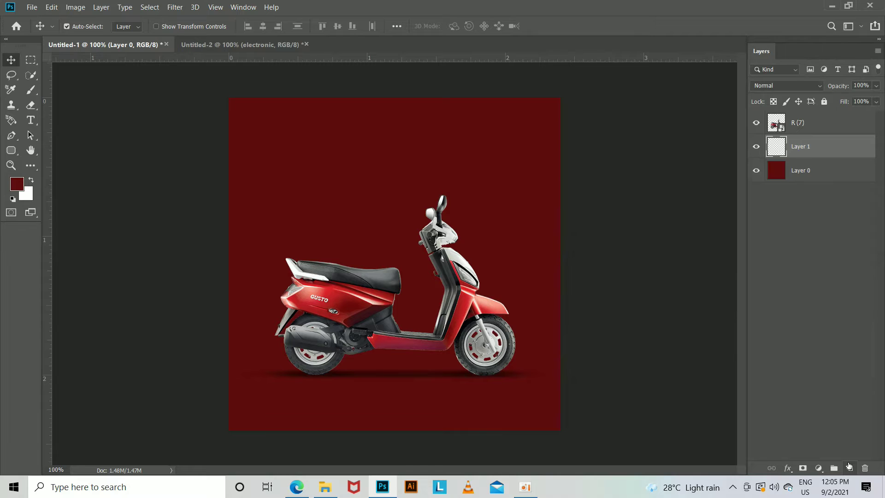
click(18, 184)
drag(657, 321, 683, 273)
click(841, 267)
key(b)
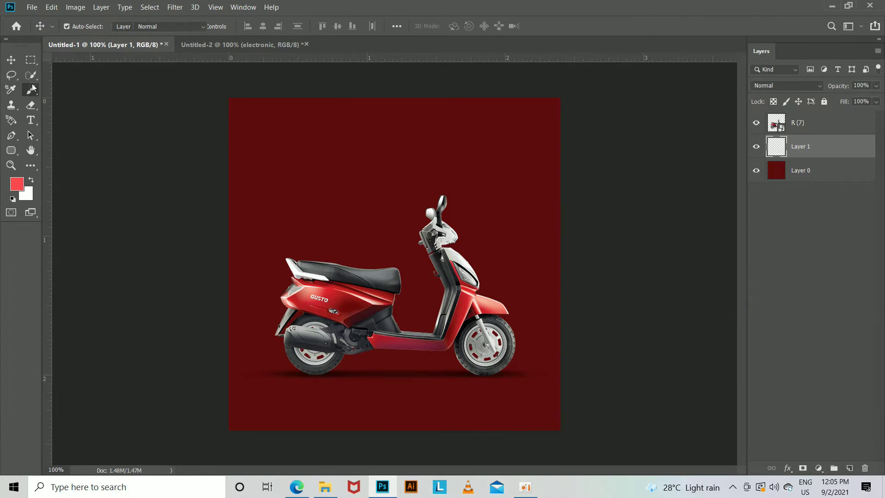
click(391, 271)
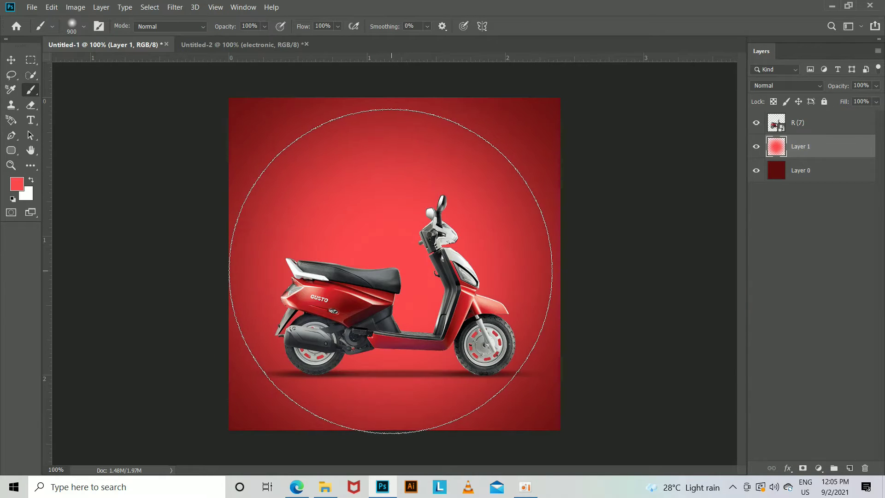
click(11, 60)
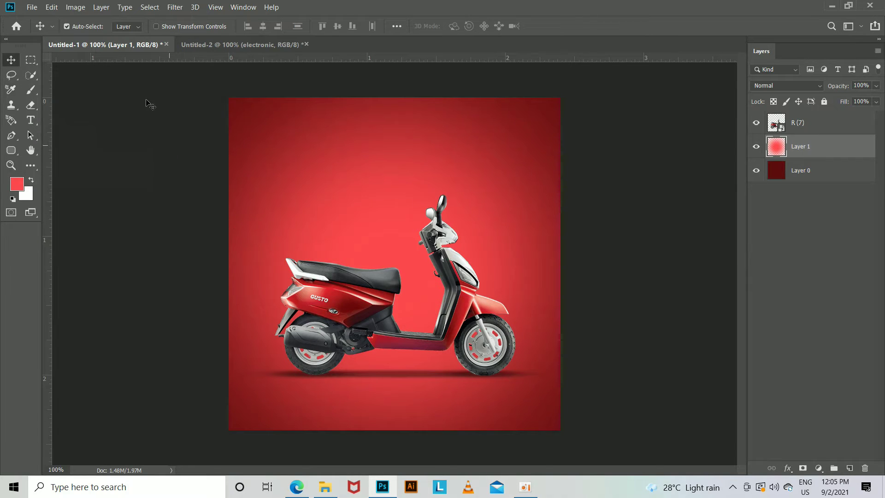
Place the palm leaf image from the Downloads folder, rotating and scaling it to fit the poster's upper-left corner.
click(325, 484)
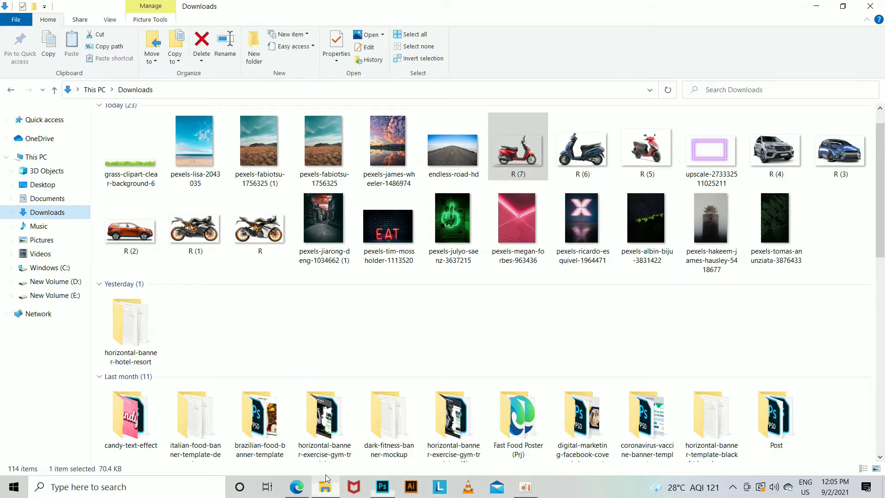
scroll(362, 327, down, 15)
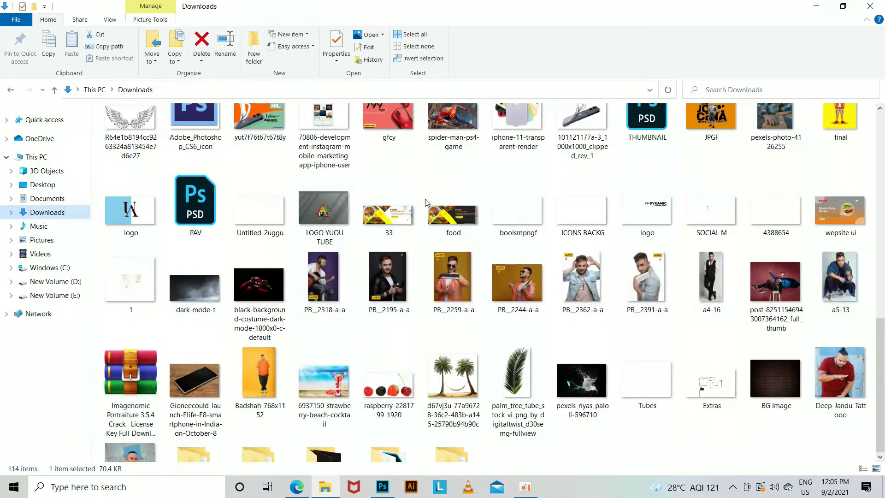
drag(520, 363, 415, 350)
drag(506, 393, 301, 448)
drag(344, 273, 143, 124)
drag(375, 174, 381, 267)
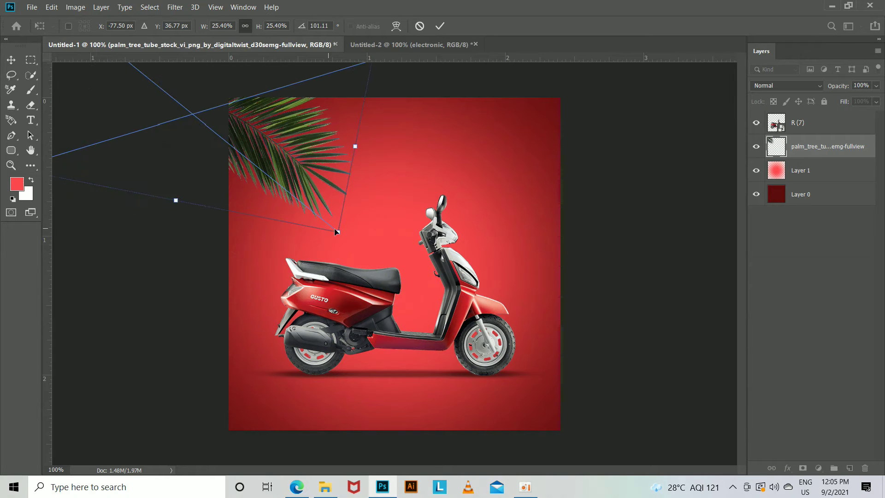
drag(343, 238, 266, 157)
key(Return)
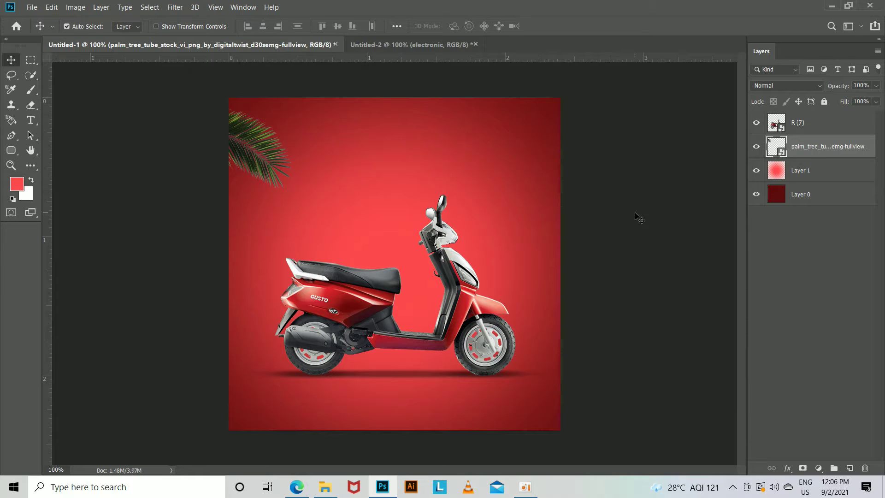
Duplicate the palm leaf layer and move the copy up 60 px.
key(ctrl+j)
key(shift+Up)
key(shift+Up)
key(shift+Up)
key(shift+Up)
key(shift+Up)
key(shift+Up)
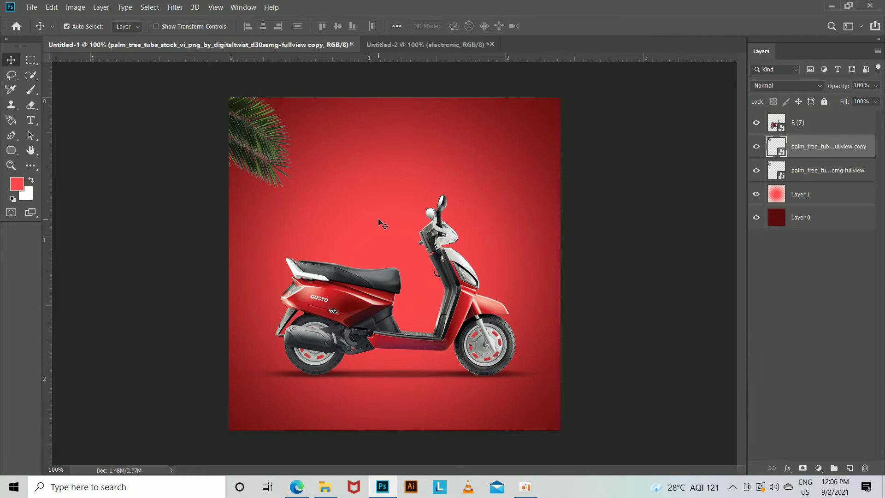
Duplicate both palm leaf layers, flip the copies horizontally and move them to the poster's upper-right edge.
key(ctrl+j)
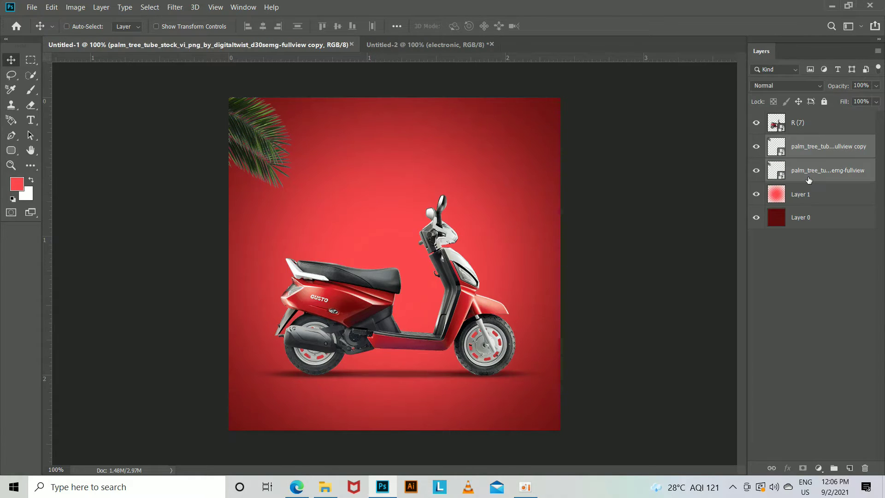
key(ctrl+j)
key(ctrl+t)
right_click(277, 141)
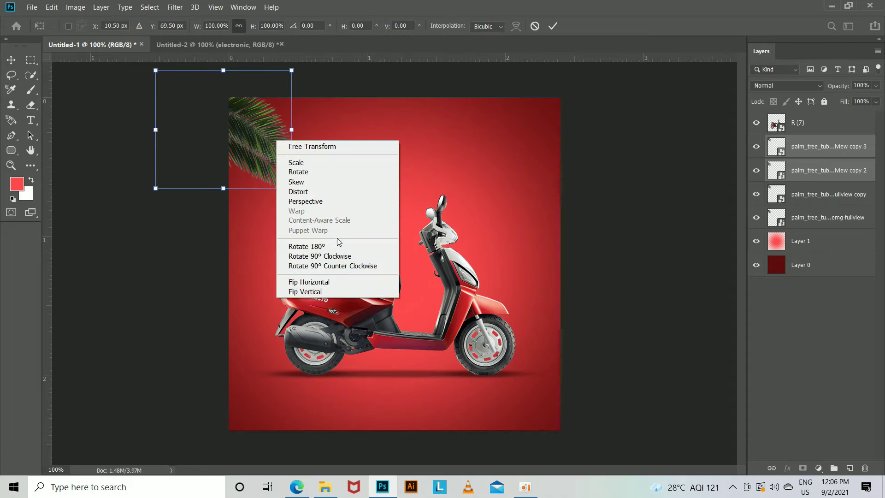
click(348, 281)
drag(254, 159, 638, 159)
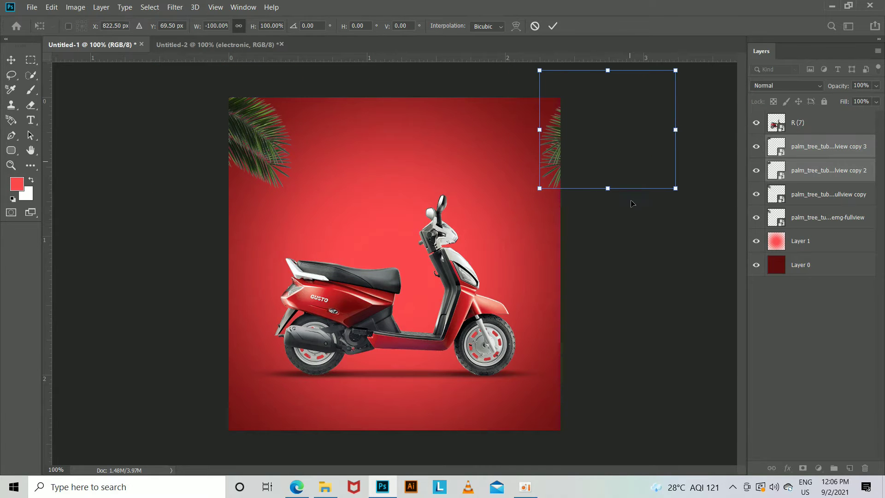
key(Return)
Copy the four headline text layers from Untitled-2 into Untitled-1, placing them above the scooter.
click(252, 43)
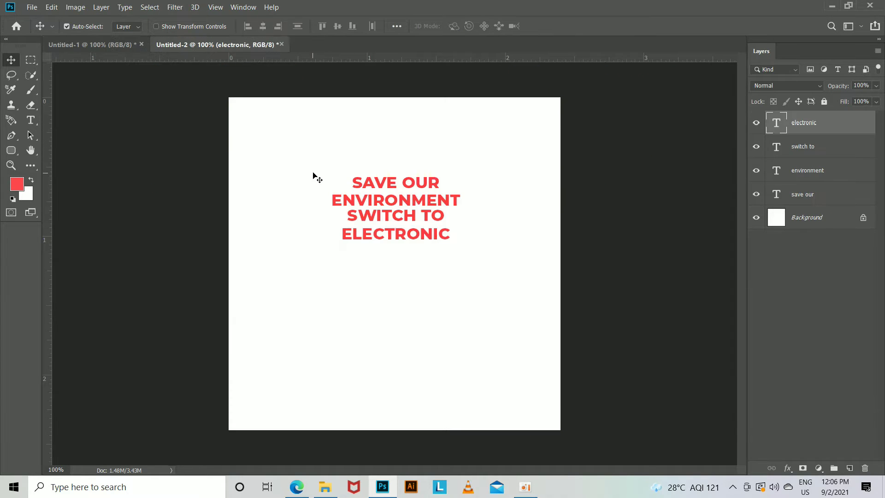
drag(297, 162, 493, 286)
drag(444, 237, 400, 163)
drag(802, 123, 825, 229)
click(644, 263)
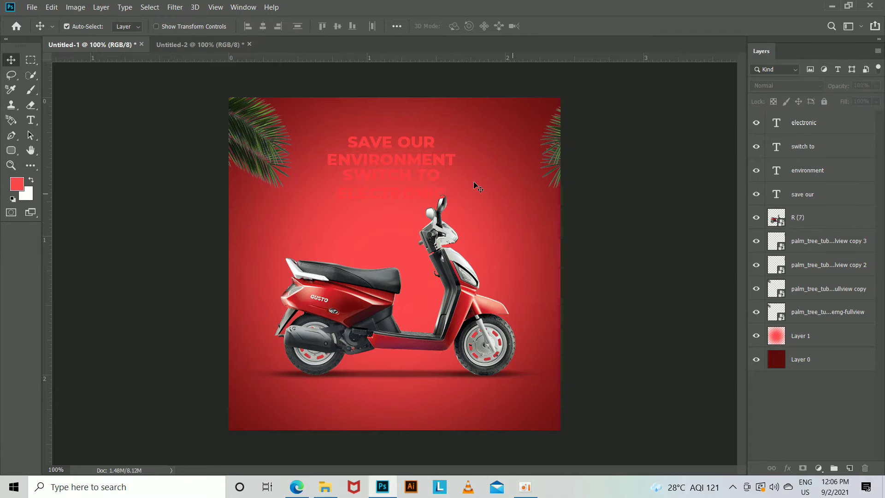
Set the Type tool's text colour to #fffcfc with no layer selected.
click(31, 120)
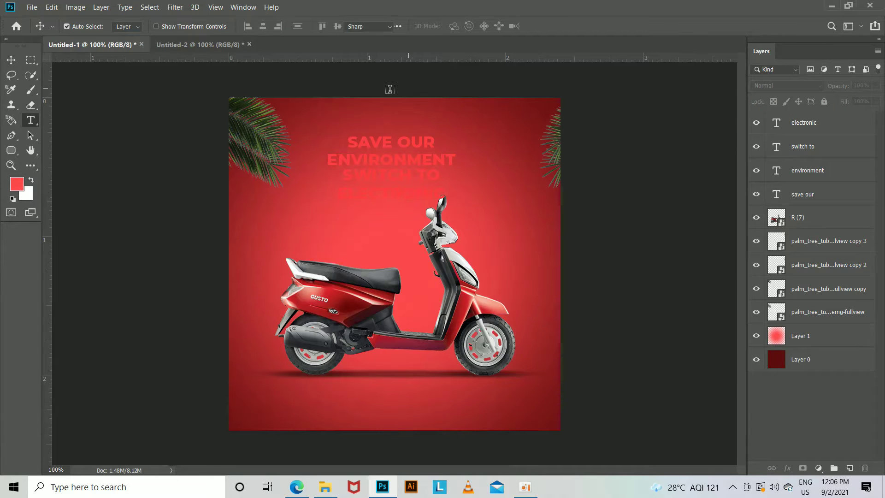
click(466, 27)
click(582, 269)
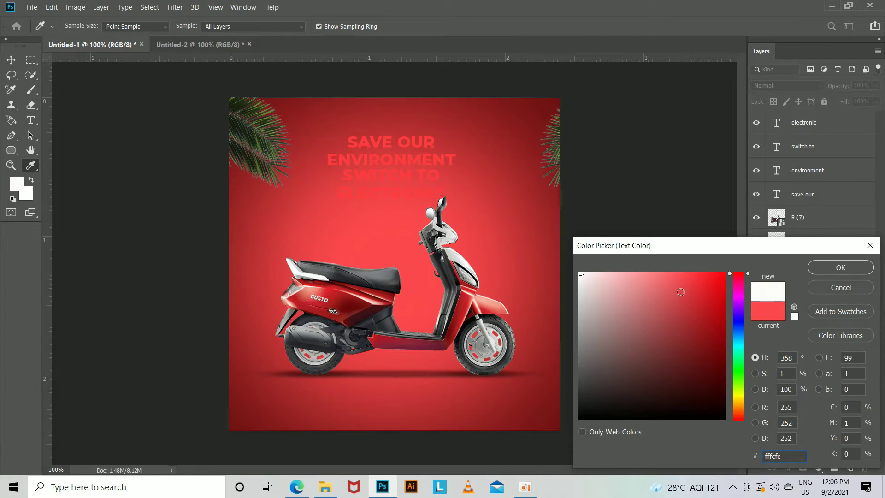
click(839, 264)
Recolour all four headline text layers white (#ffffff).
click(804, 190)
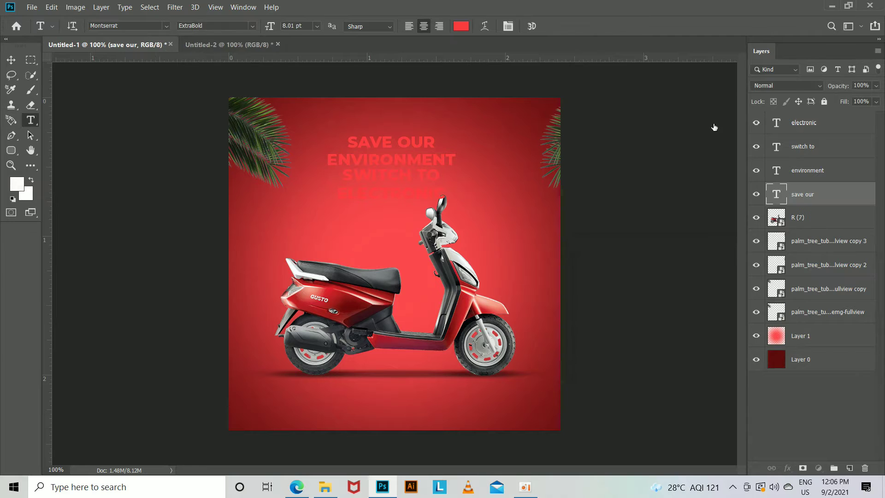
shift+click(807, 124)
click(462, 27)
text(ffffff)
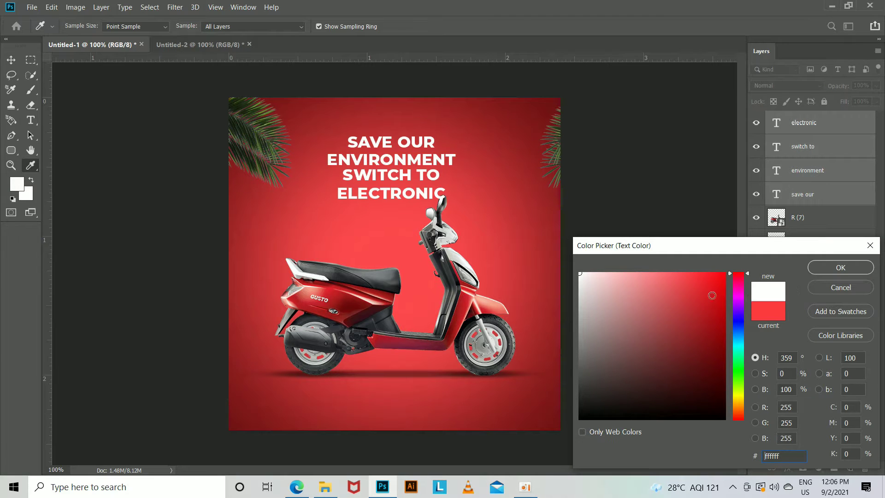
click(841, 267)
key(v)
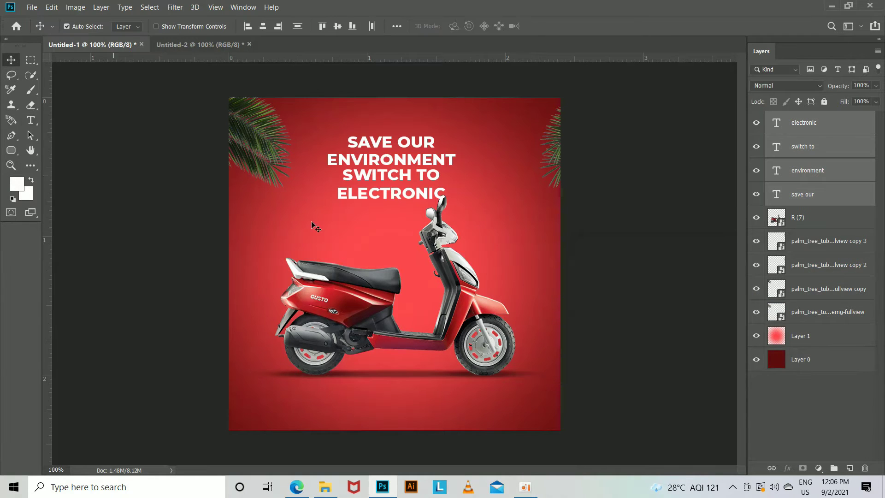
Move the ENVIRONMENT, SWITCH TO and ELECTRONIC lines down together by 60 px.
click(803, 187)
click(810, 174)
shift+click(806, 129)
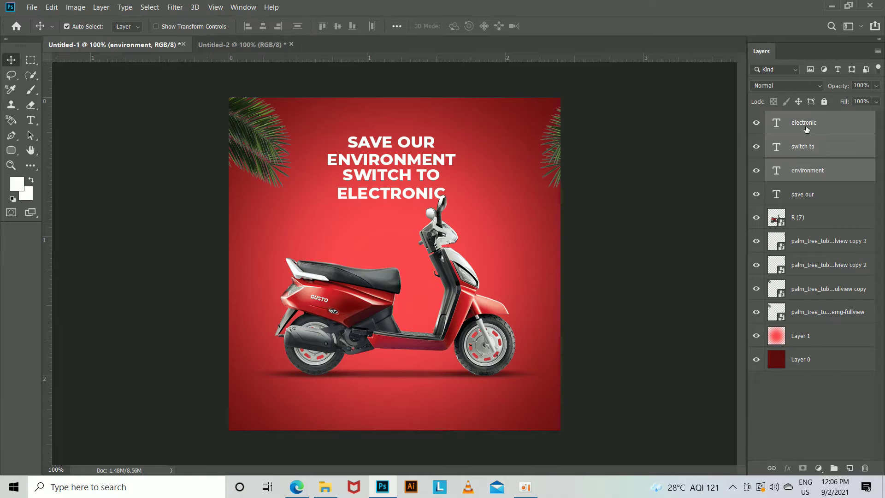
key(shift+Down)
key(shift+Down)
key(shift+Down)
key(shift+Down)
key(shift+Down)
key(shift+Down)
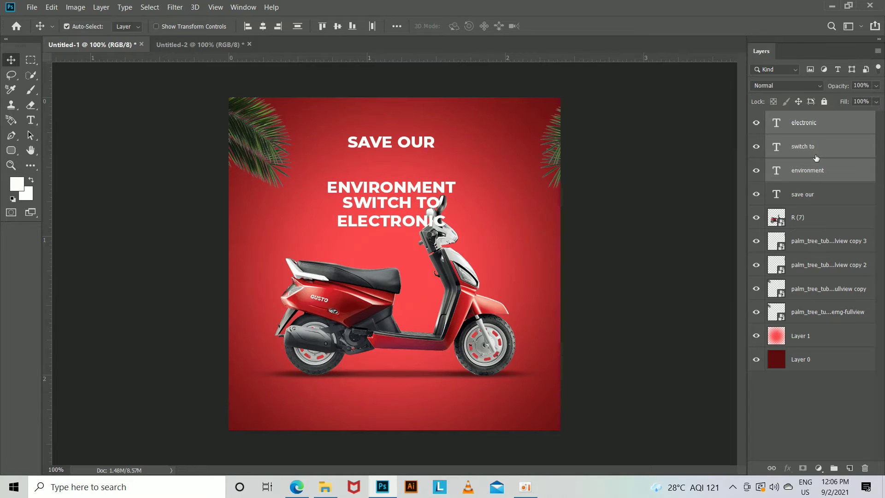
Move the SAVE OUR line down 30 px and centre it horizontally on the background layer.
click(426, 154)
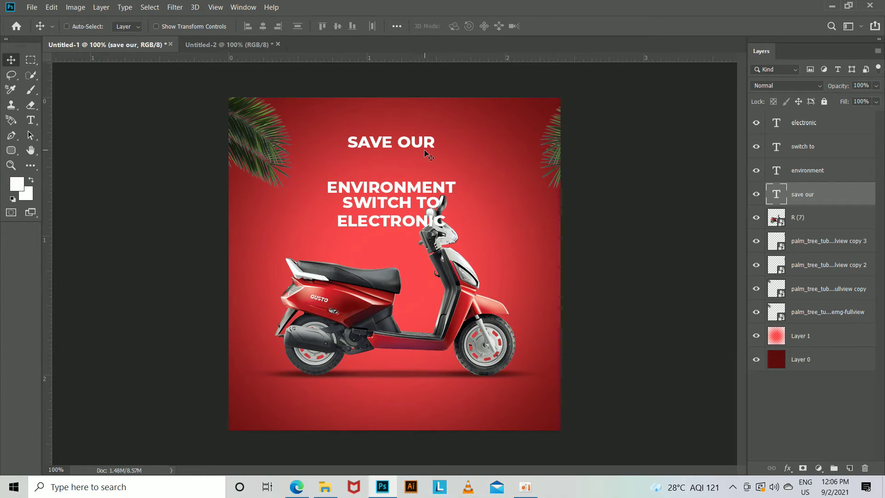
key(ctrl+t)
key(shift+Down)
key(shift+Down)
key(shift+Down)
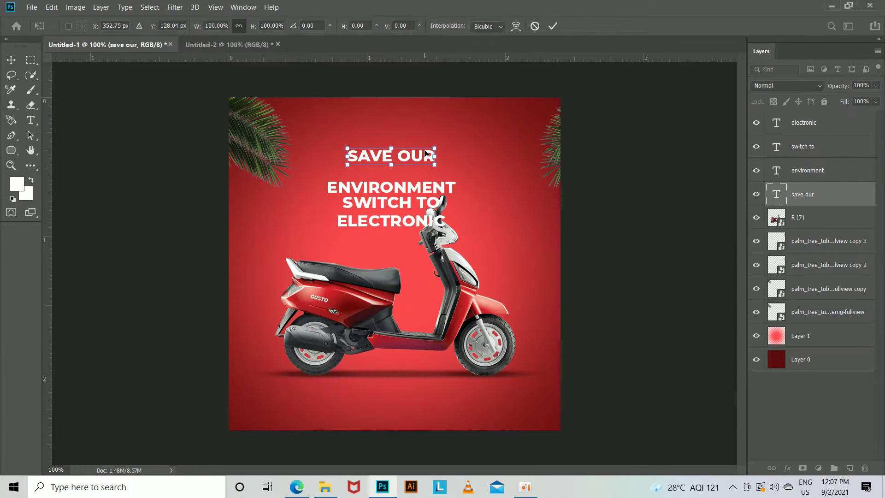
key(Return)
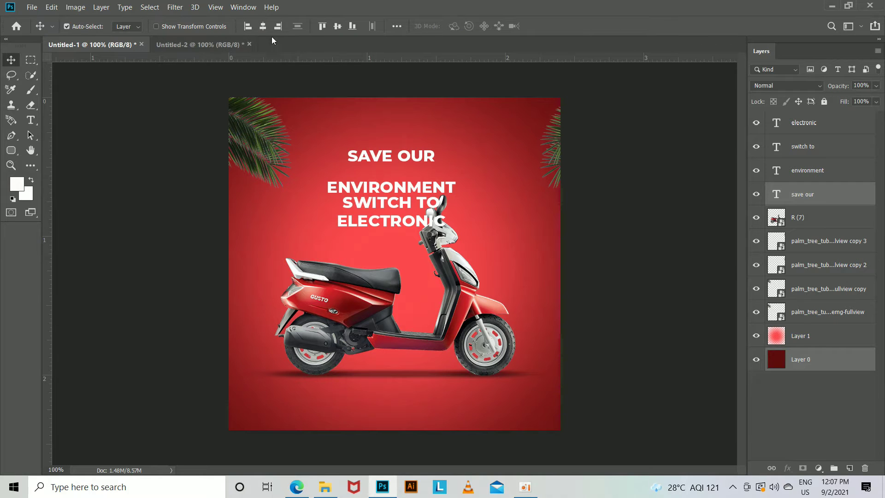
click(262, 26)
Change the font of the SAVE OUR line to Ebrima Regular.
click(30, 120)
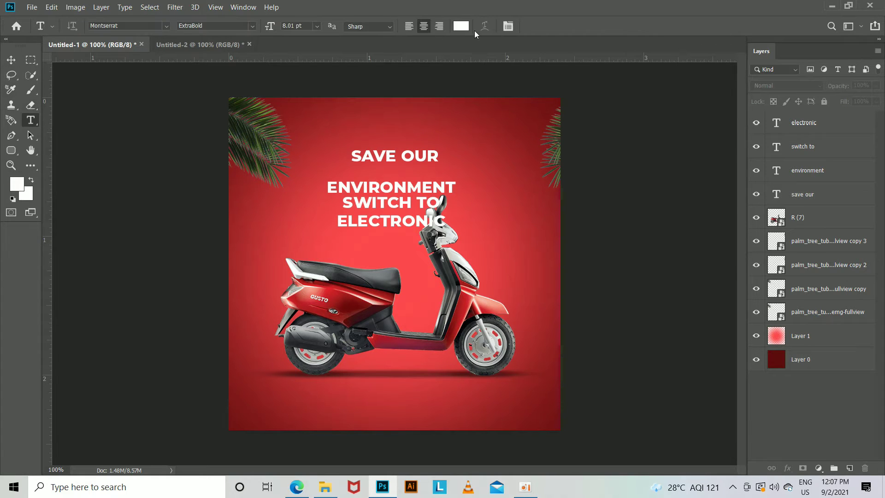
click(508, 26)
click(501, 65)
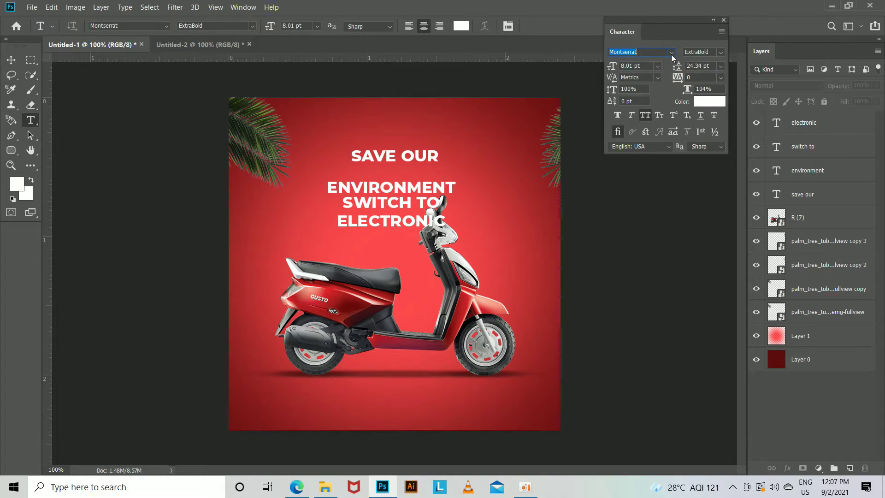
click(672, 53)
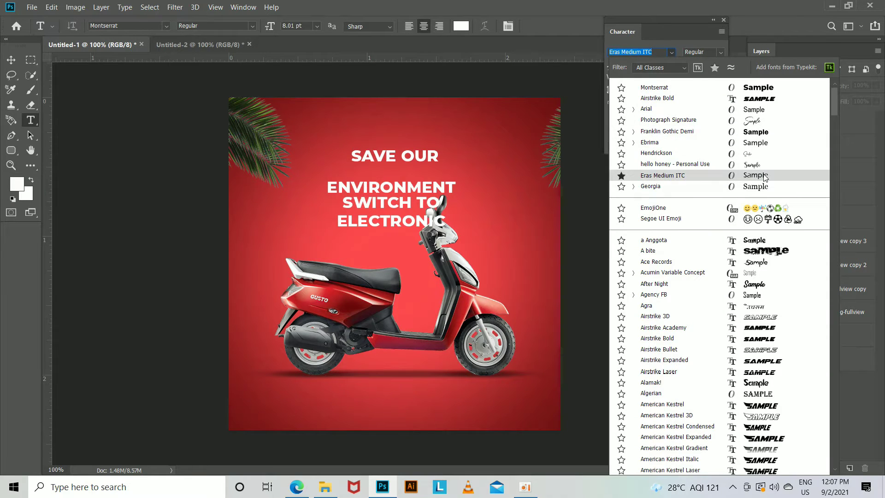
click(764, 177)
click(802, 194)
click(671, 52)
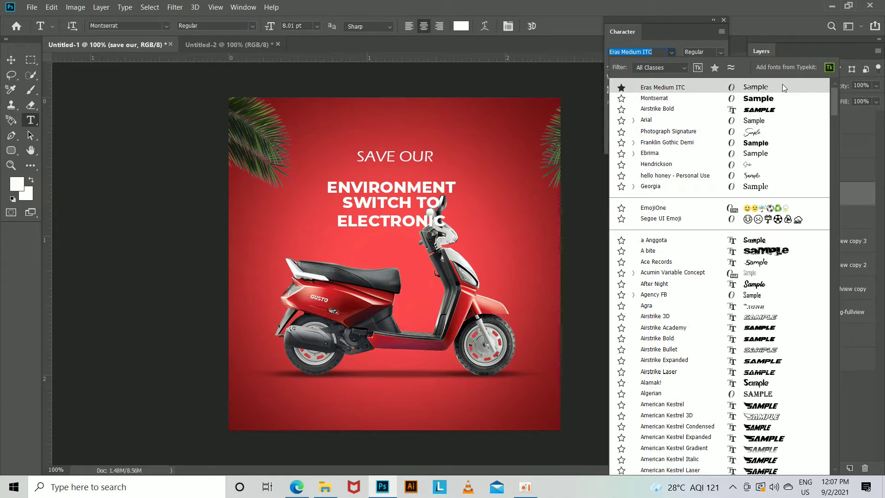
click(749, 154)
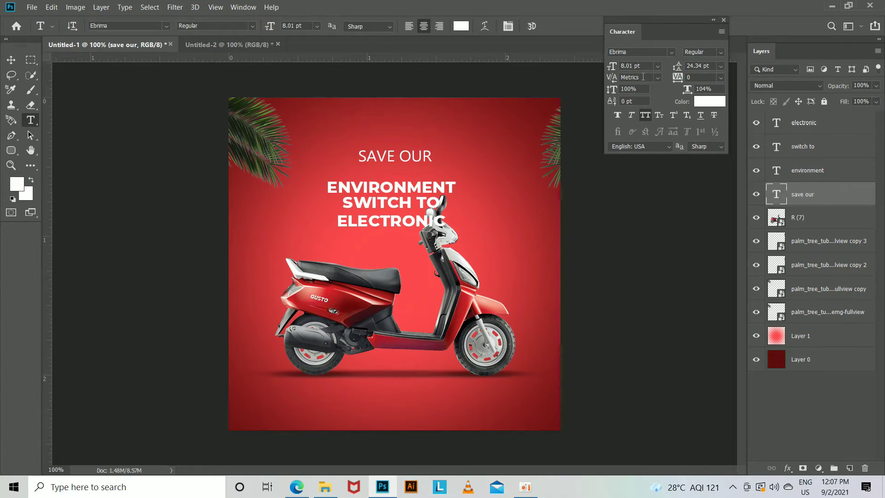
Move the ENVIRONMENT line up directly beneath SAVE OUR.
click(13, 62)
drag(424, 188, 425, 173)
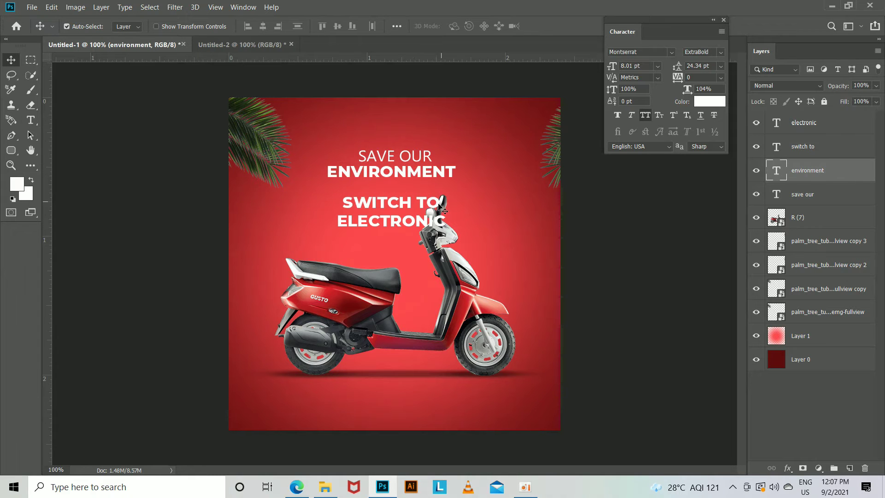
Change the SWITCH TO line's font to Ebrima Regular and move it up 33 px, directly beneath ENVIRONMENT.
click(425, 203)
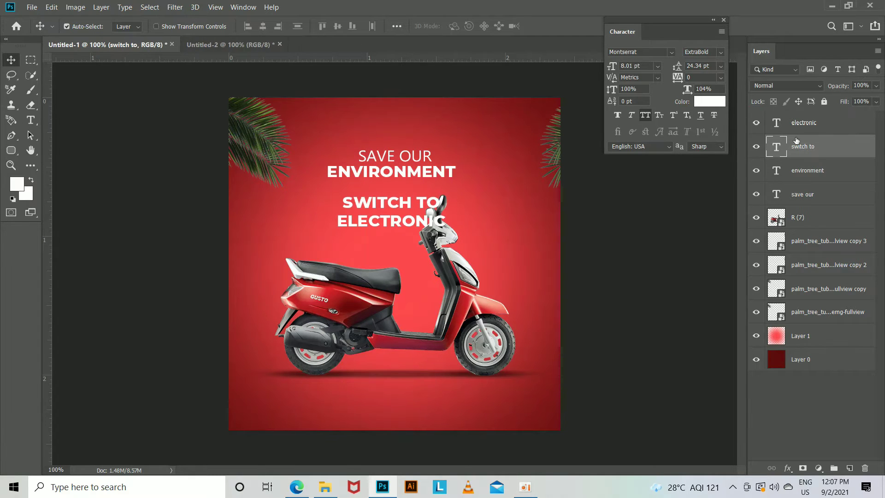
click(670, 51)
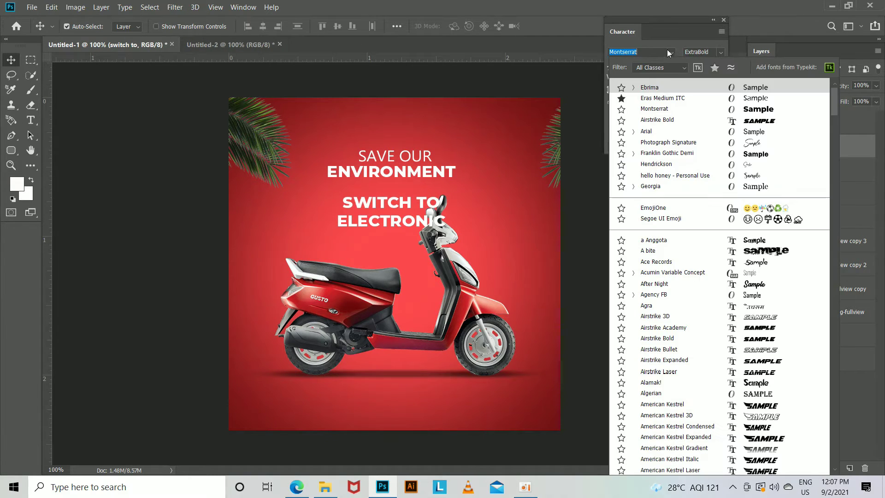
click(761, 88)
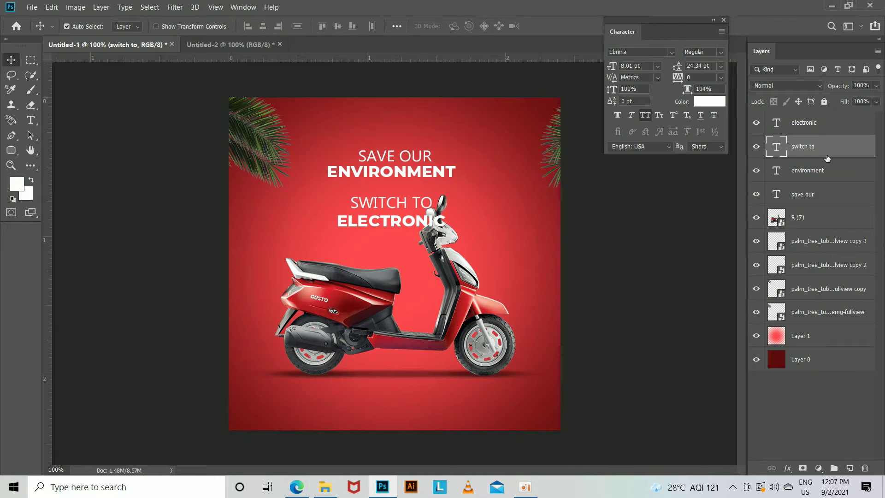
key(shift+Up)
key(shift+Up)
key(shift+Up)
key(Up)
key(Up)
key(Up)
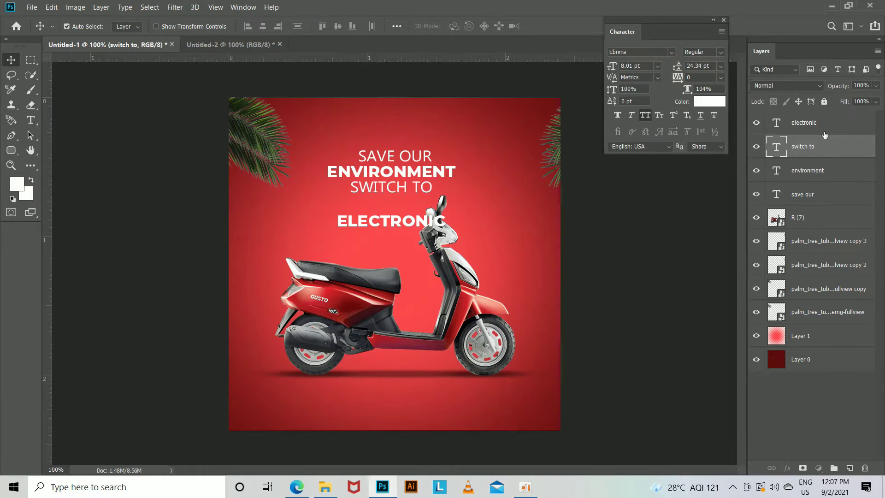
Move the ELECTRONIC line up 40 px so it sits directly beneath SWITCH TO.
click(825, 135)
key(shift+Up)
key(shift+Up)
key(shift+Up)
key(shift+Up)
key(shift+Up)
key(shift+Down)
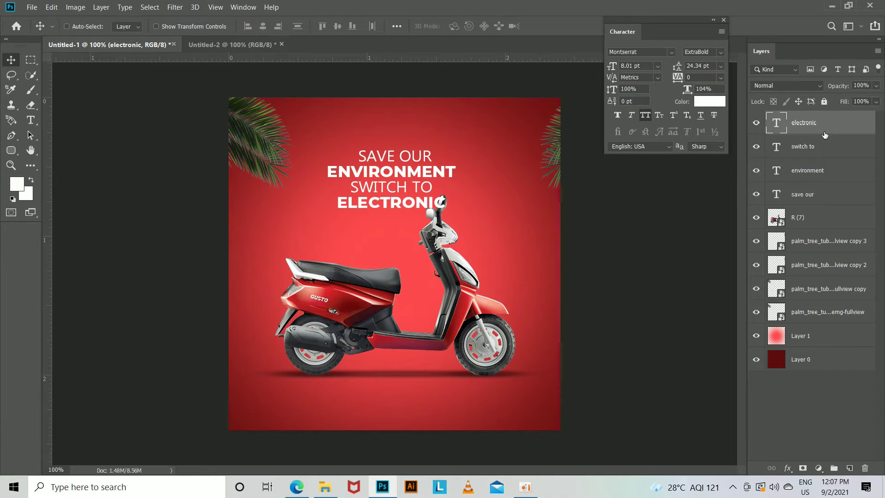
Move the R (7) scooter layer down 20 px to give the headline more room.
shift+click(831, 197)
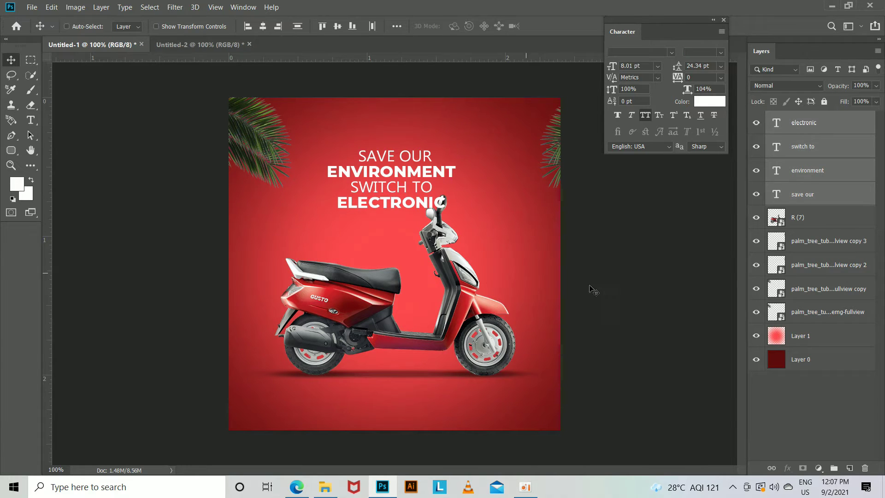
click(831, 226)
key(shift+Down)
key(shift+Down)
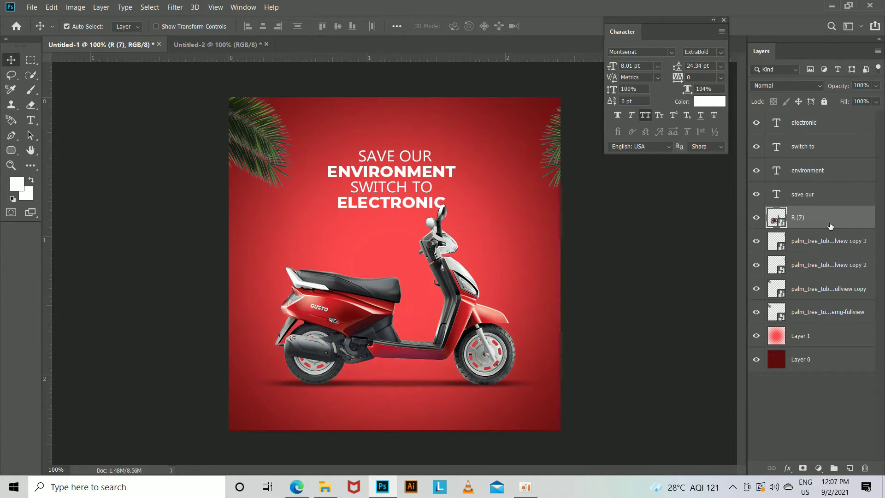
Scale all four headline lines together to about 132.6% and move them up above the scooter.
click(813, 197)
shift+click(818, 132)
key(ctrl+t)
drag(468, 213, 477, 225)
drag(432, 206, 433, 189)
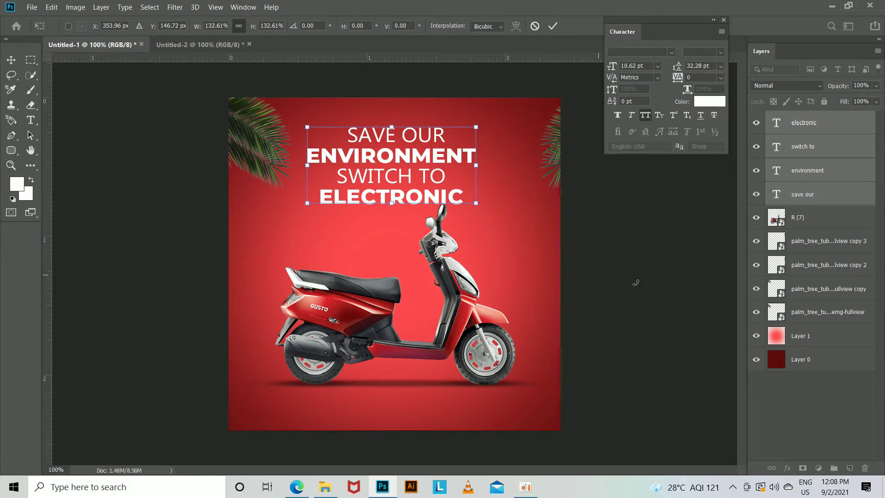
click(640, 284)
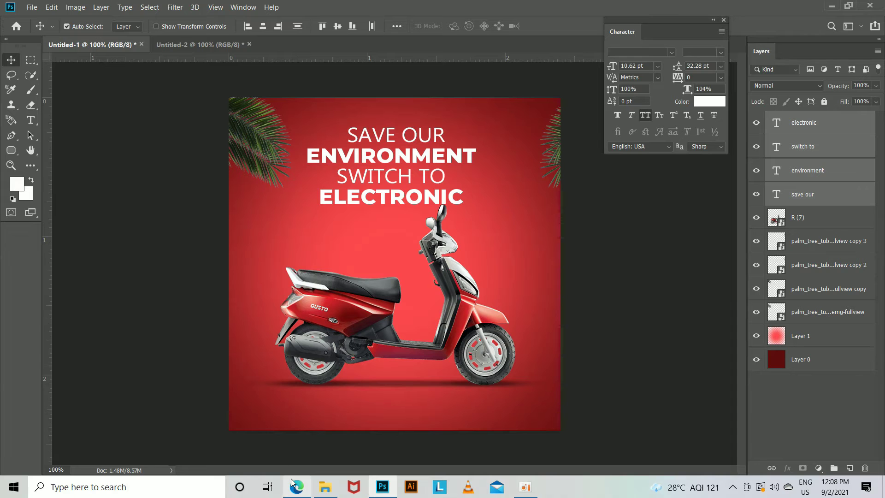
Draw a rounded rectangle about 204 × 40 px in the poster's lower-left corner with yellow fill and no stroke.
click(11, 150)
drag(229, 407, 324, 424)
click(879, 205)
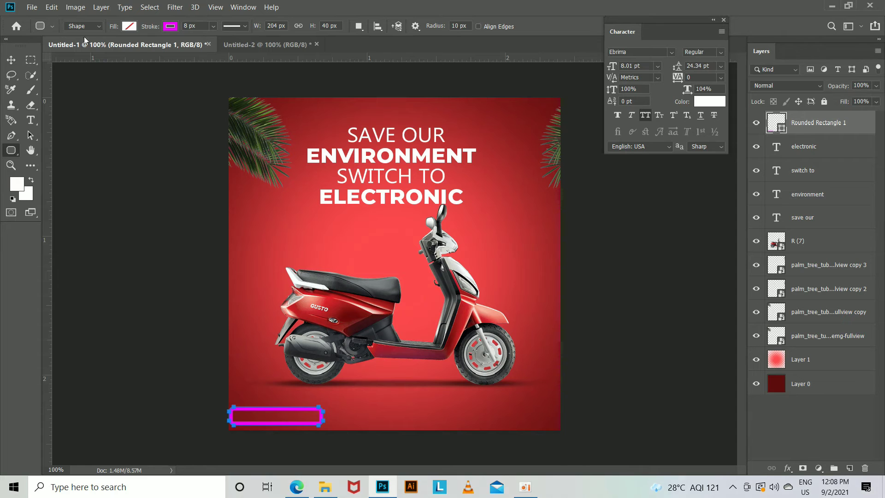
click(168, 27)
click(120, 48)
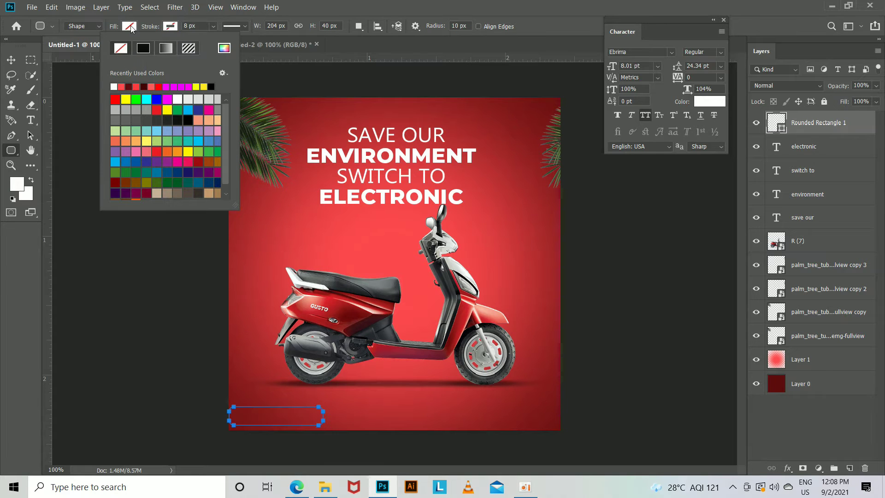
click(129, 26)
click(130, 26)
click(163, 87)
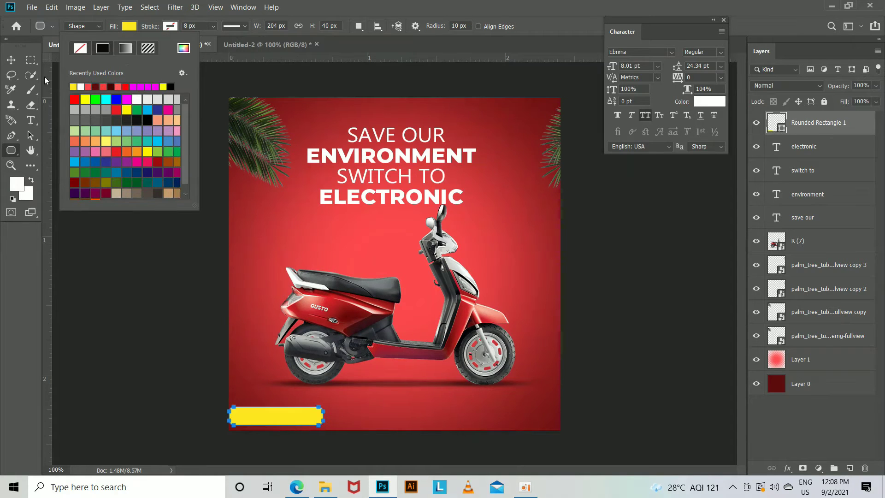
Shift the yellow rounded rectangle 30 px left so it runs past the poster's edge.
click(11, 60)
key(shift+Left)
key(shift+Left)
key(shift+Left)
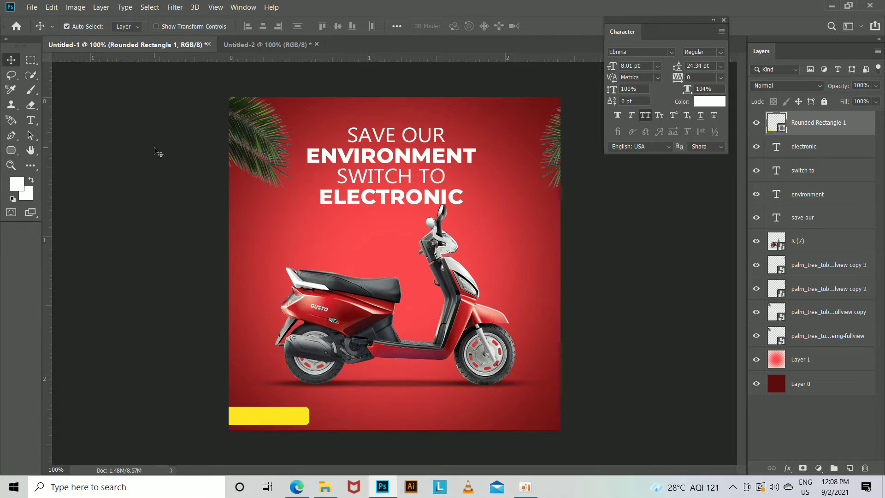
Discard the new placeholder text and delete the yellow rounded rectangle.
click(31, 120)
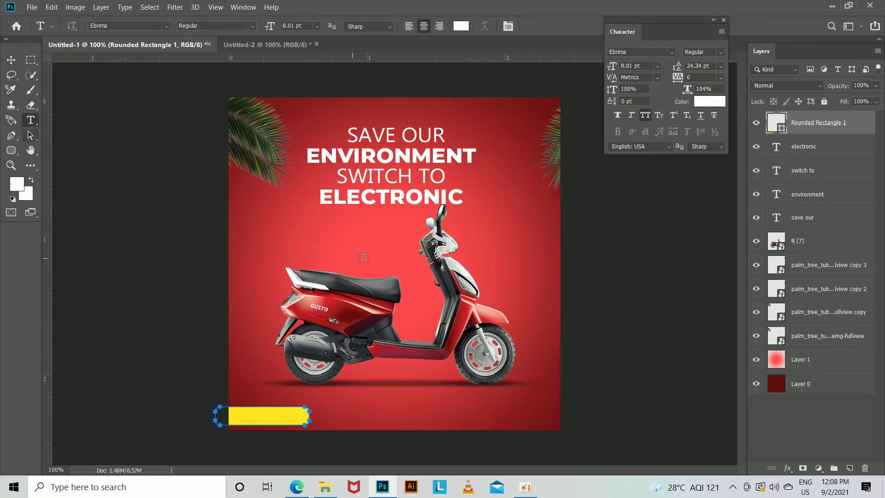
click(404, 388)
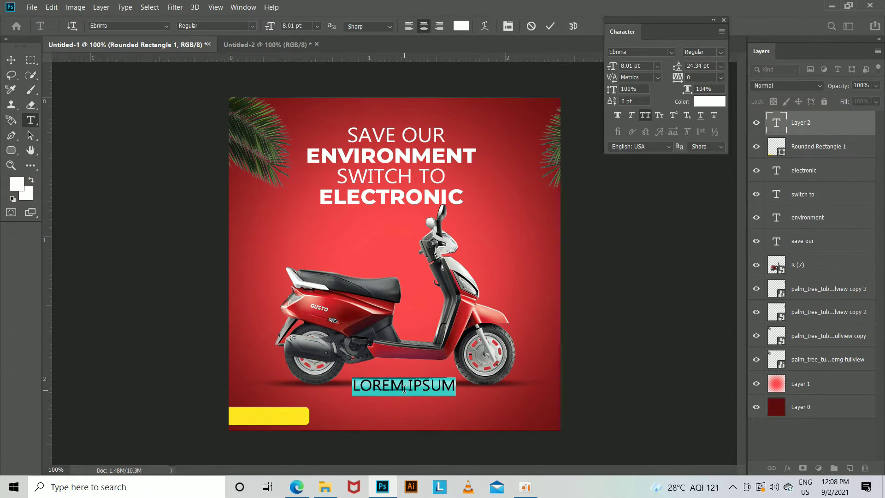
key(Escape)
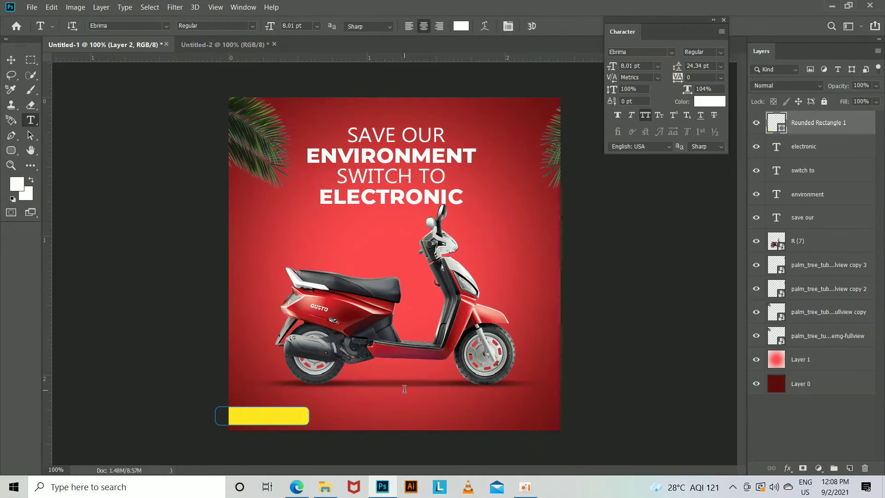
key(Delete)
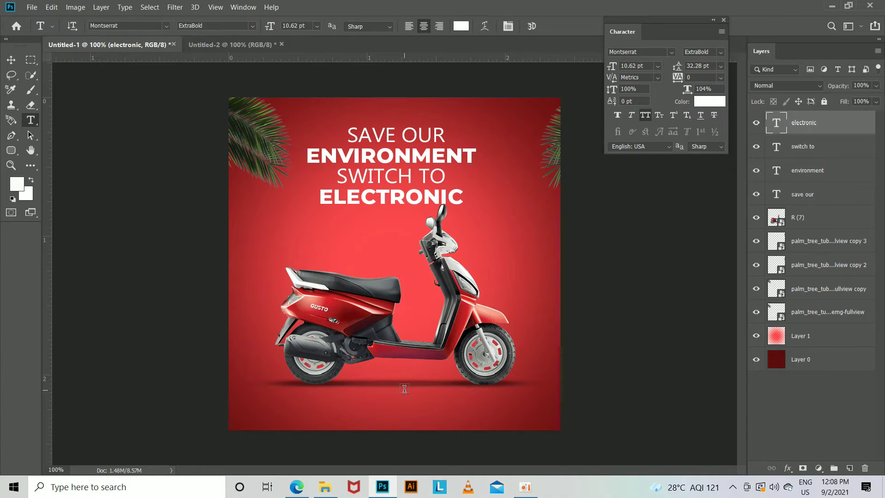
Add the text line COMING SOON below the scooter.
click(360, 402)
key(BackSpace)
text(COM)
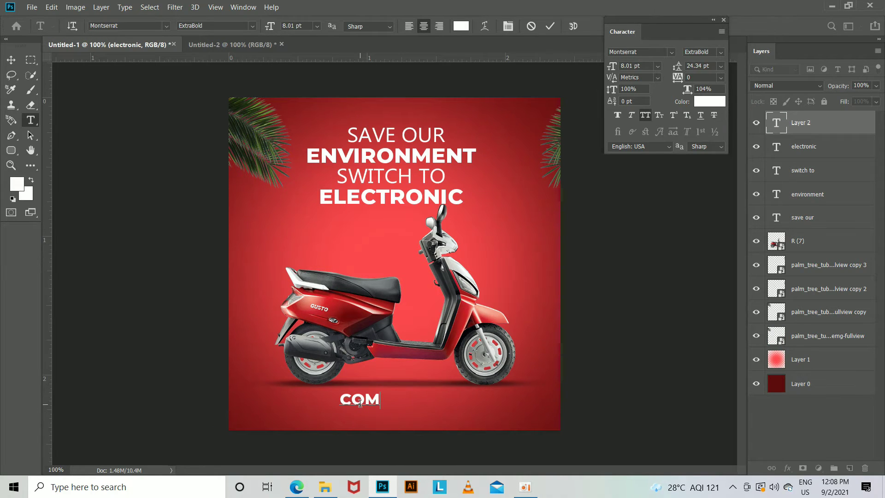
text(ING S)
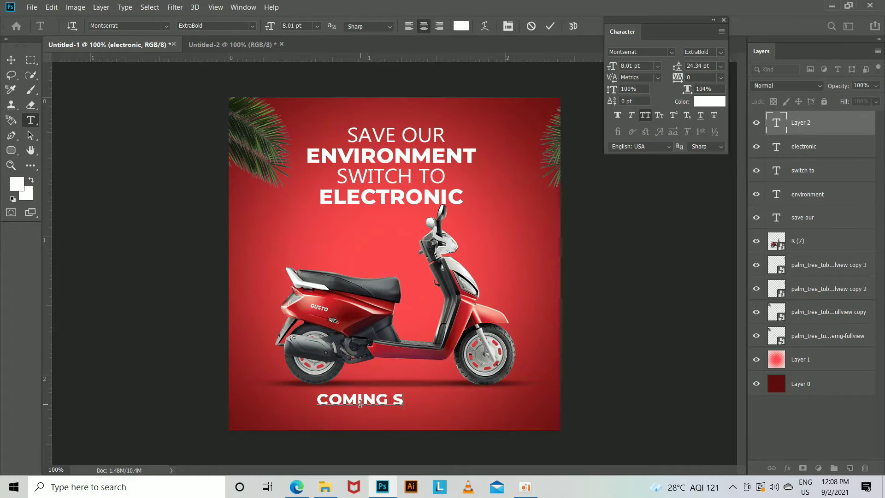
text(OON)
key(ctrl+Return)
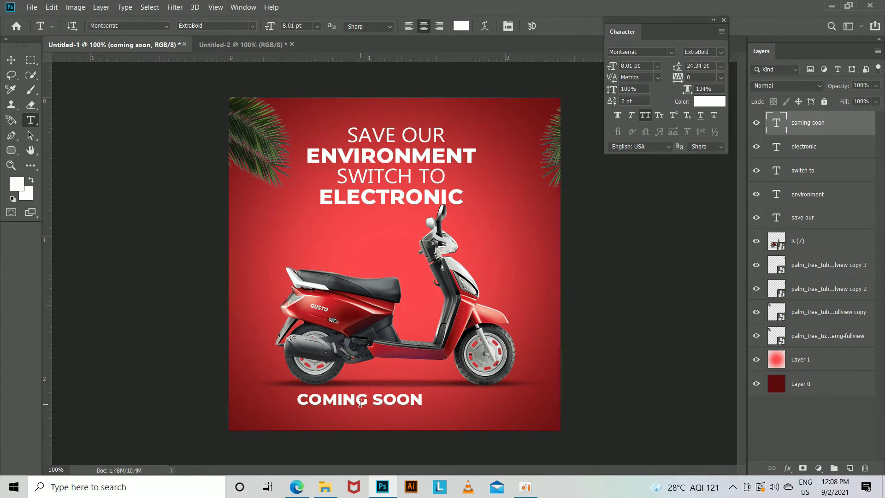
Scale the COMING SOON text down to about 3.04 pt and centre it horizontally on the Layer 0 background.
key(ctrl+t)
drag(423, 411, 384, 404)
key(Return)
ctrl+click(801, 384)
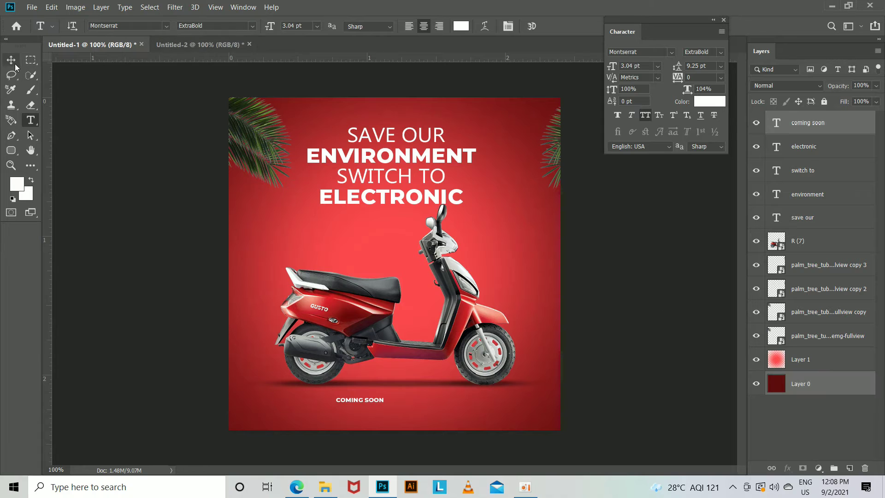
click(13, 62)
click(263, 26)
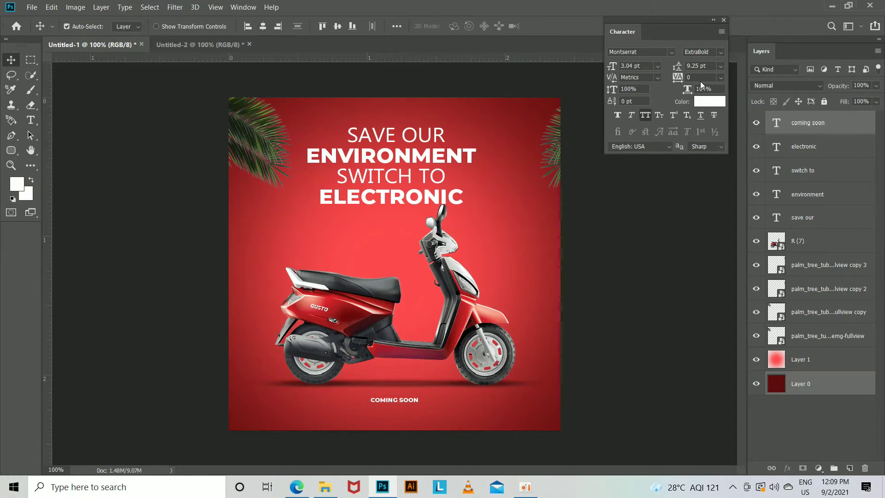
Move the COMING SOON line down 40 px, near the poster's lower edge, and widen its tracking to 1340.
click(827, 133)
key(shift+Down)
key(shift+Down)
key(shift+Down)
key(shift+Down)
key(shift+Down)
key(shift+Up)
drag(677, 77, 716, 92)
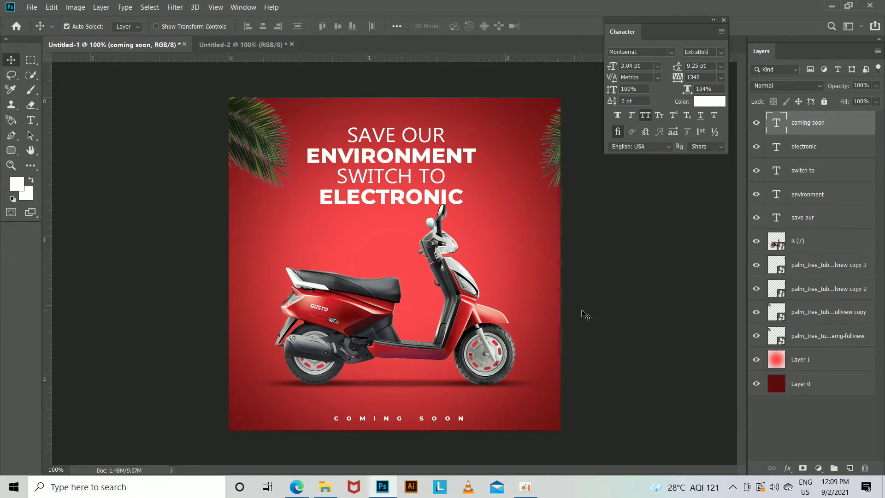
click(723, 21)
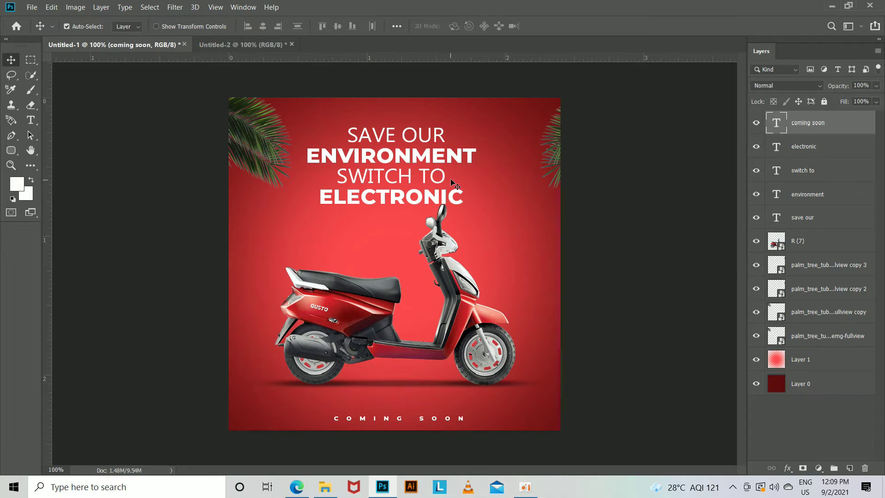
Try a tighter headline layout by shifting SWITCH TO and ENVIRONMENT and raising the last two lines 20 px.
drag(445, 181, 516, 180)
mouse_move(457, 152)
mouse_down()
mouse_move(445, 155)
mouse_move(469, 151)
mouse_up()
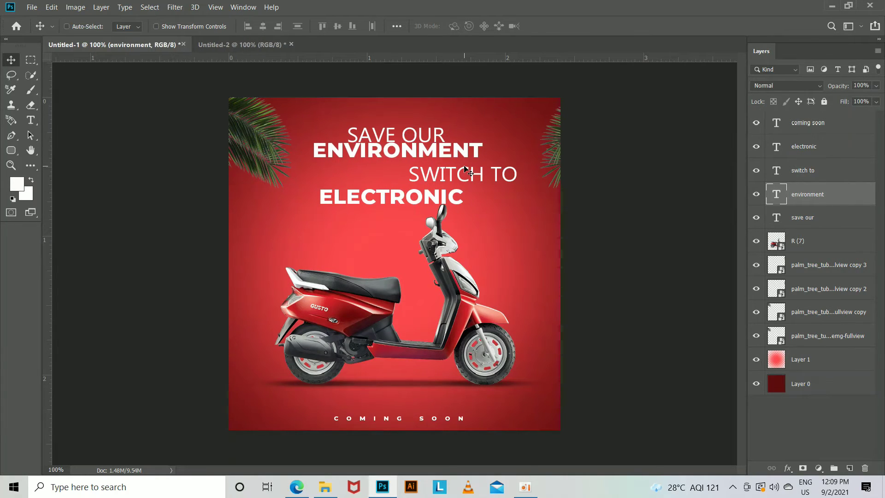
drag(504, 177, 412, 182)
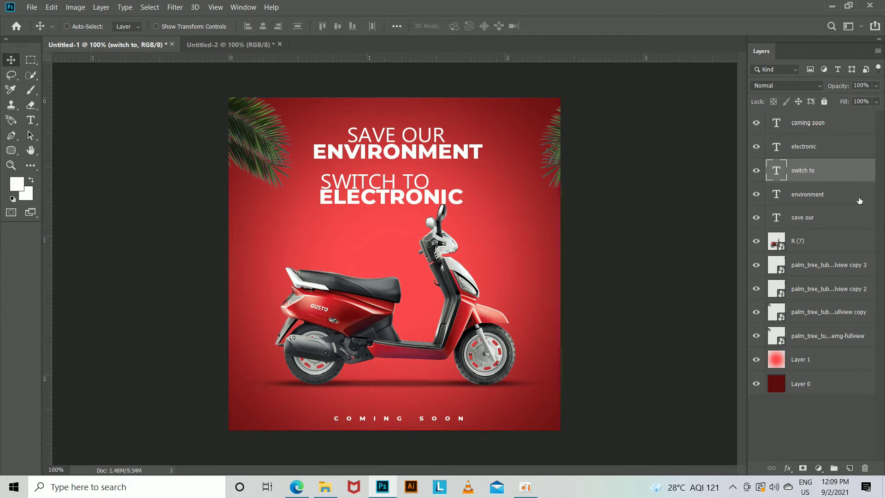
shift+click(822, 157)
key(shift+Up)
key(shift+Up)
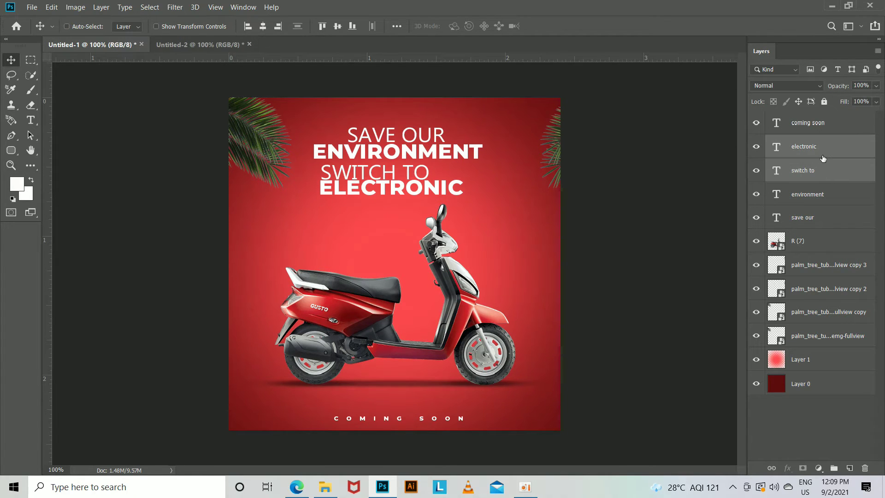
Undo all the recent position changes to the headline lines.
key(ctrl+z)
key(ctrl+z)
key(ctrl+z)
key(ctrl+z)
key(ctrl+z)
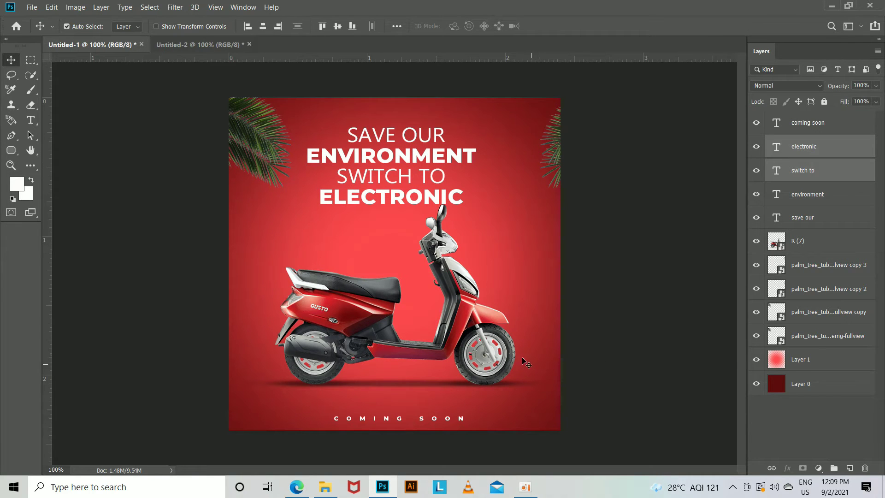
Duplicate the R (7) scooter layer within the same document.
click(559, 148)
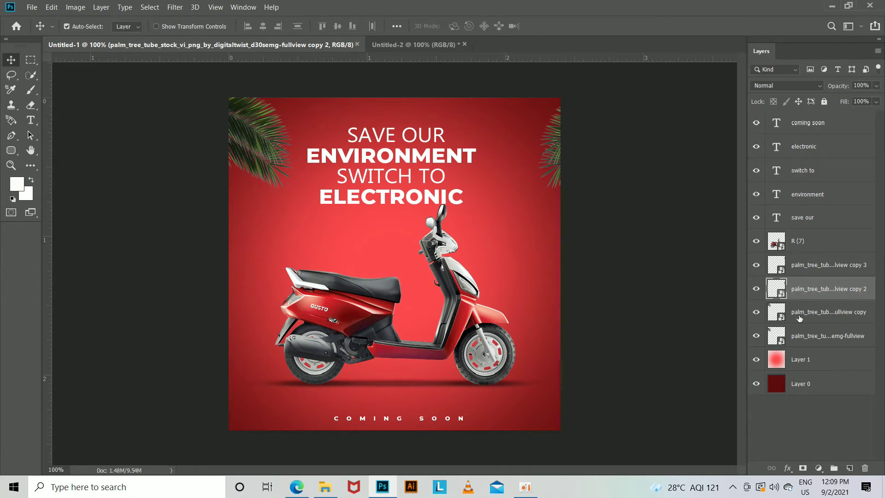
click(803, 249)
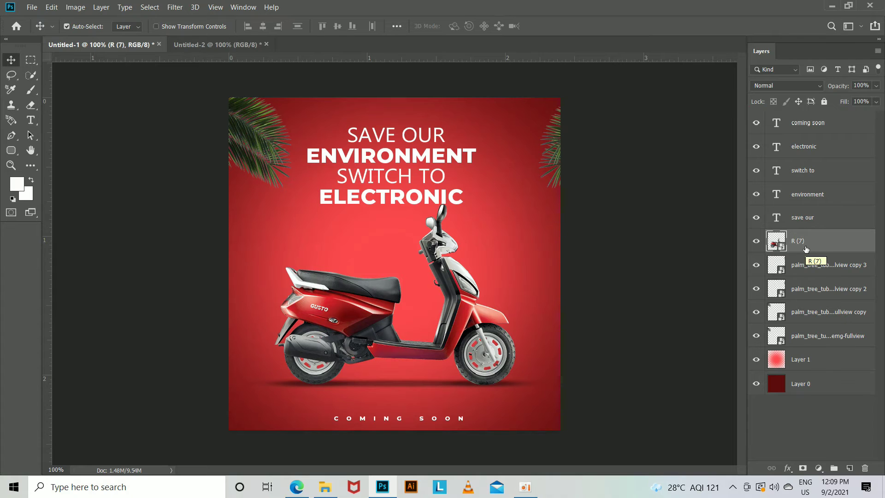
right_click(806, 247)
click(712, 22)
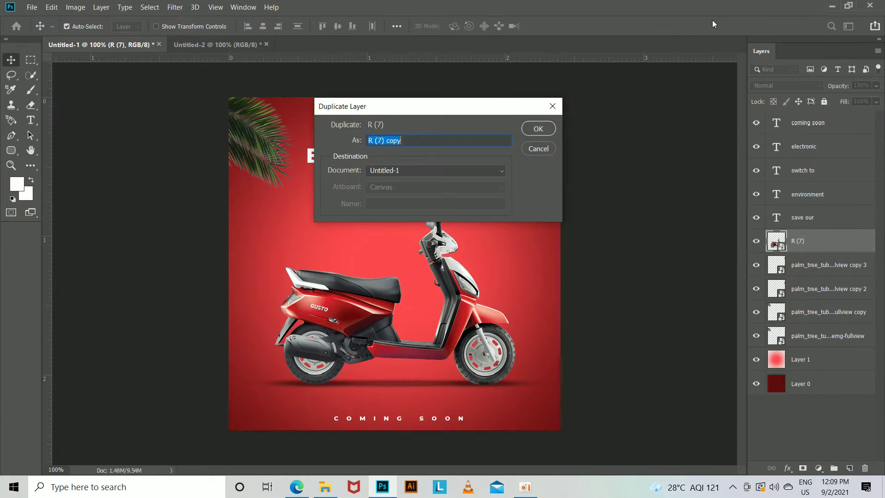
click(528, 130)
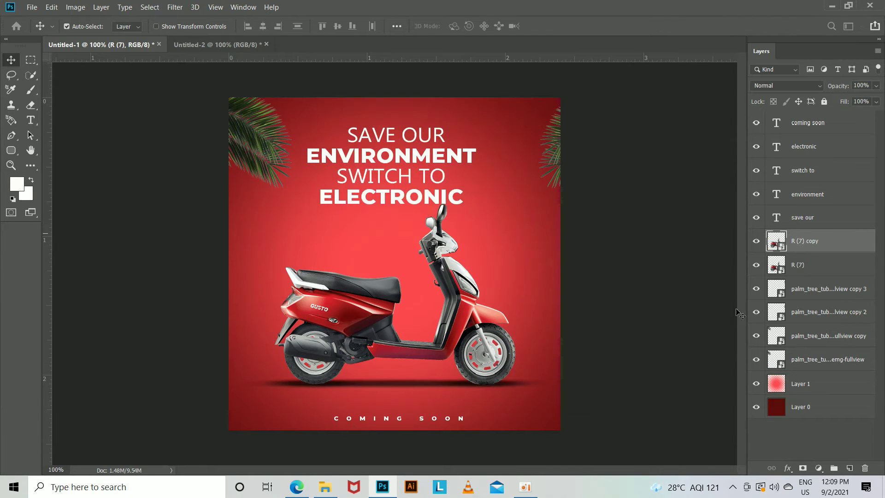
Add a Stroke layer style with a size of 3 px to the duplicated scooter layer.
click(787, 468)
click(801, 388)
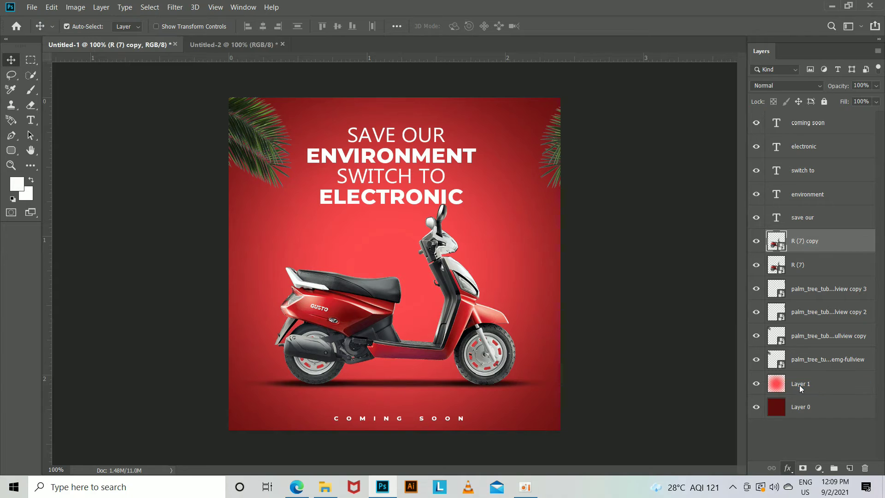
drag(510, 93, 704, 102)
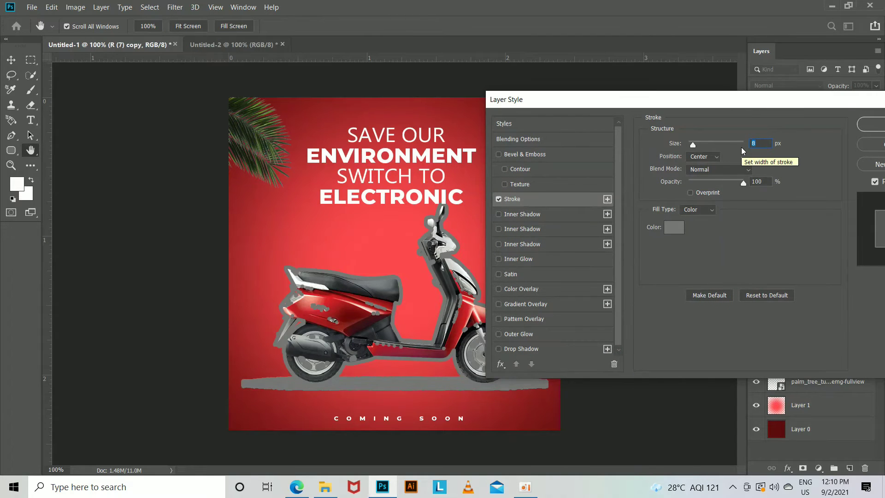
text(4)
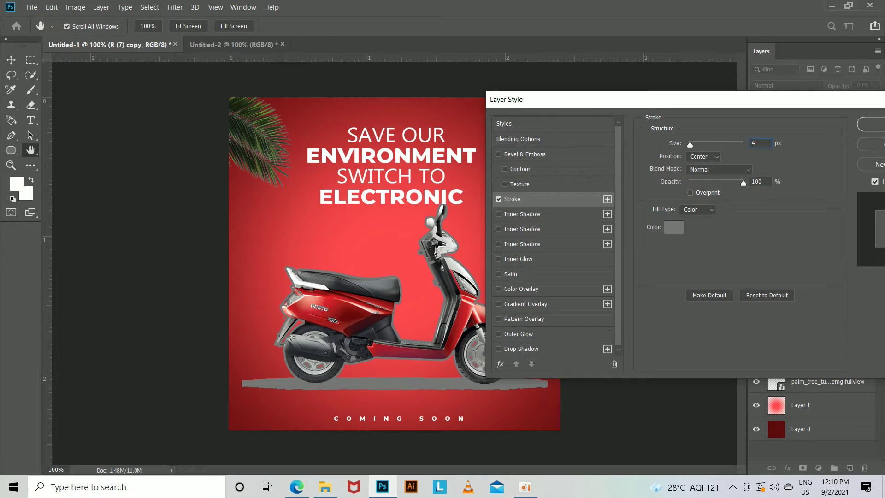
text(3)
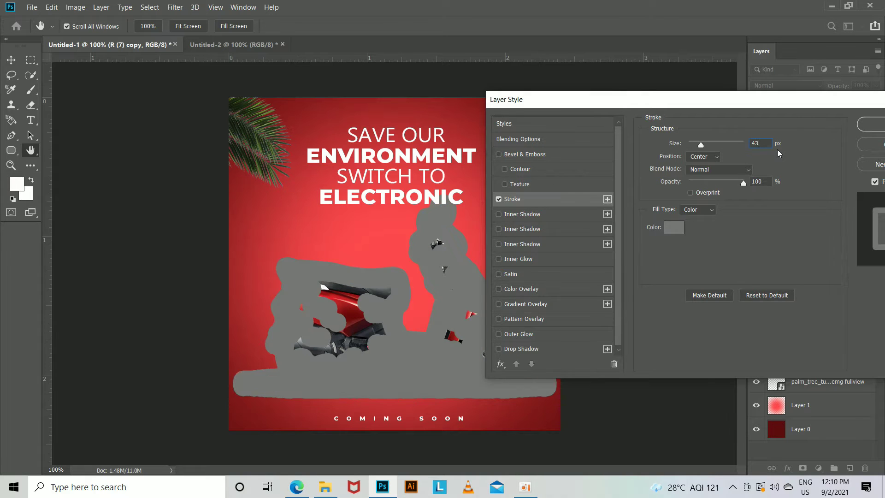
key(BackSpace)
key(BackSpace)
text(3)
Set the scooter stroke's colour to white (ffffff) and apply the layer style.
click(673, 226)
text(ffffff)
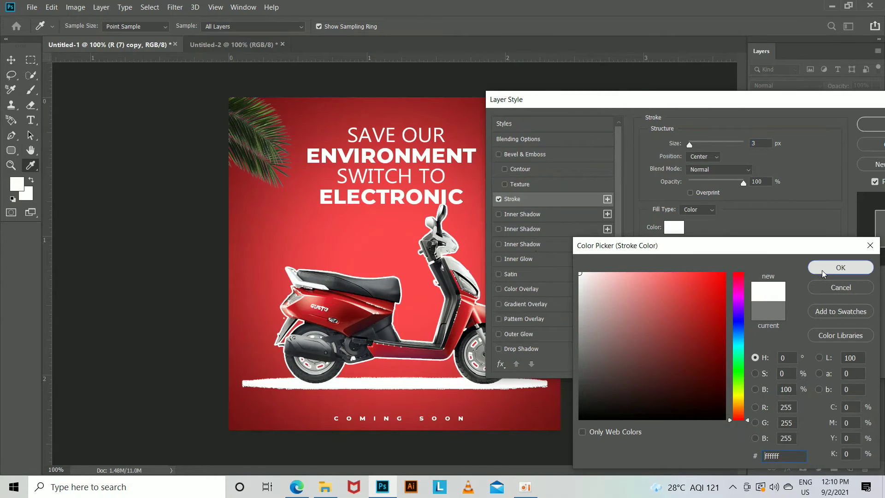
click(823, 272)
click(870, 124)
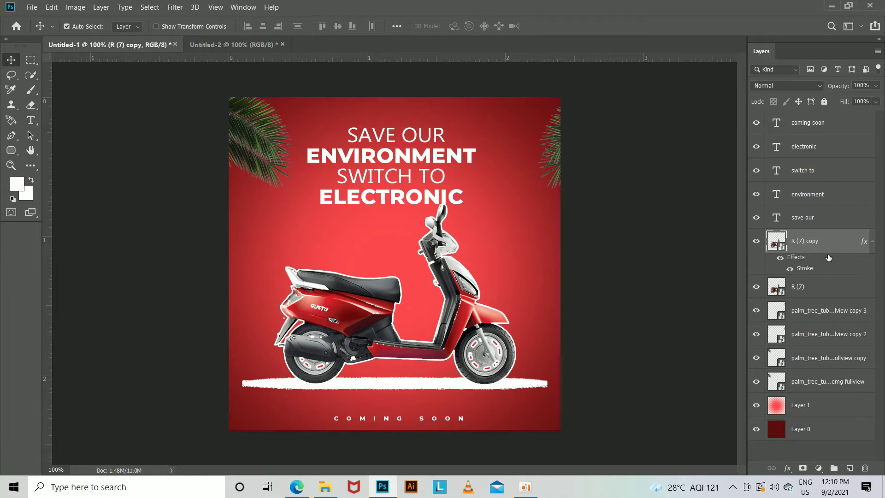
Rasterize the R (7) copy layer and erase the white strip beneath its wheels with the Magic Eraser tool.
click(31, 106)
click(386, 379)
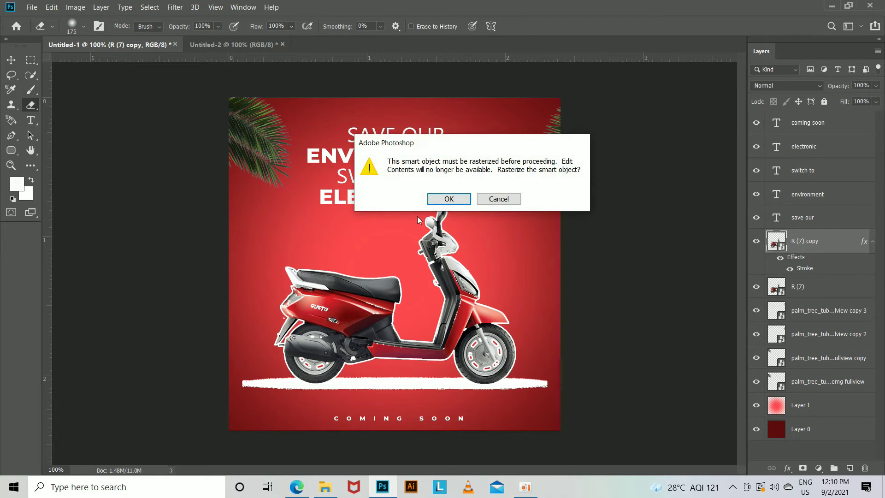
click(449, 199)
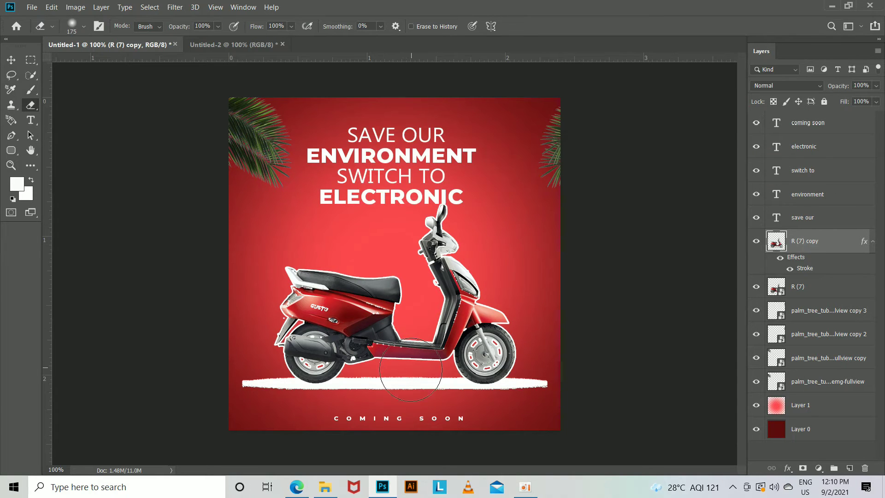
right_click(30, 105)
click(86, 127)
click(361, 380)
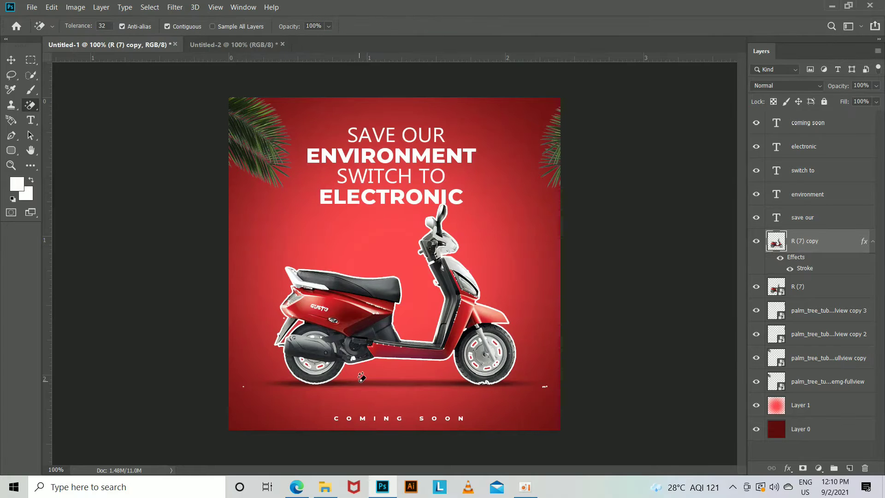
Set the R (7) copy layer's fill to 0% and check its outline with the original R (7) scooter hidden.
click(10, 60)
drag(849, 103, 726, 139)
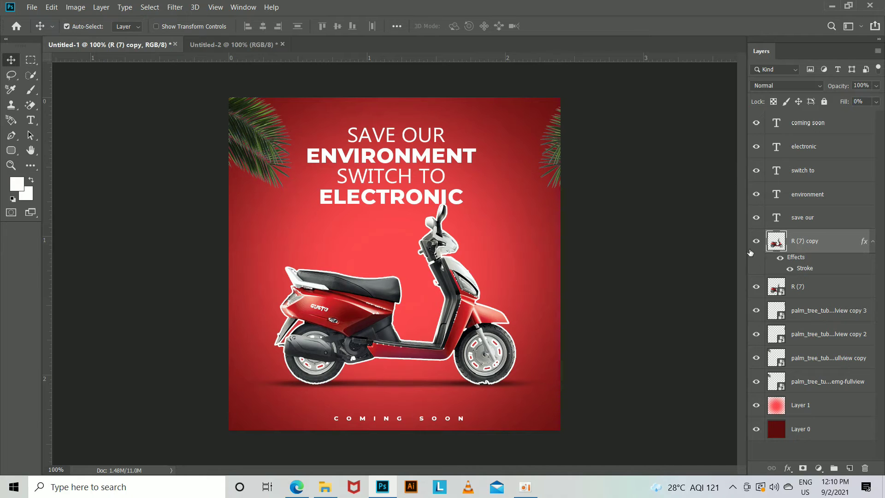
click(756, 286)
click(759, 292)
click(758, 291)
click(759, 291)
click(759, 291)
click(759, 292)
click(758, 292)
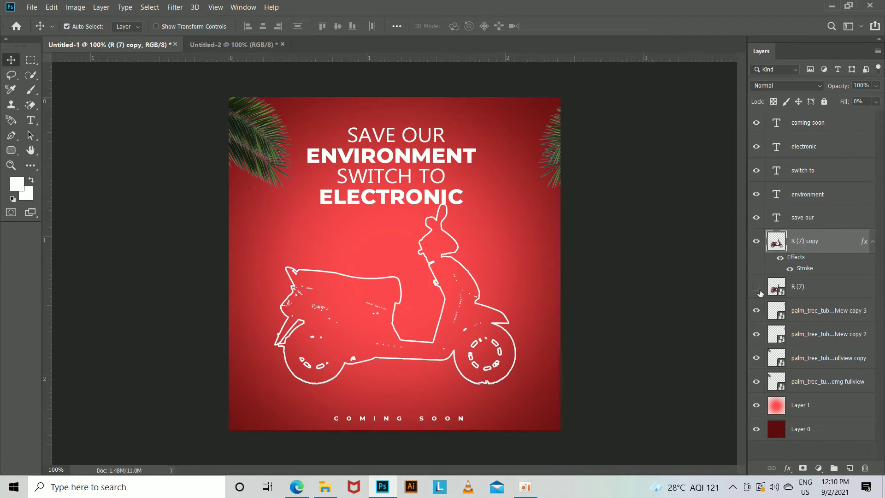
click(758, 290)
Hide the outlined R (7) copy, duplicate the R (7) scooter and move the duplicate partly off the canvas's left edge.
click(755, 240)
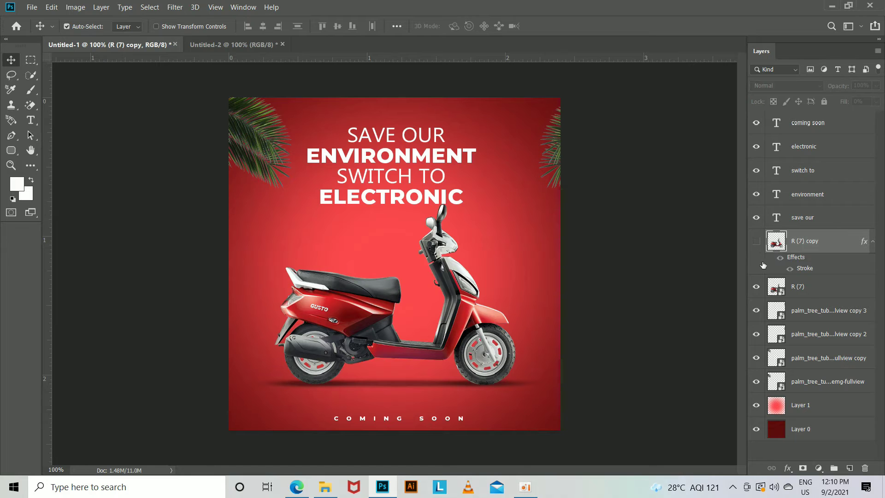
click(808, 293)
right_click(807, 291)
click(711, 23)
click(543, 129)
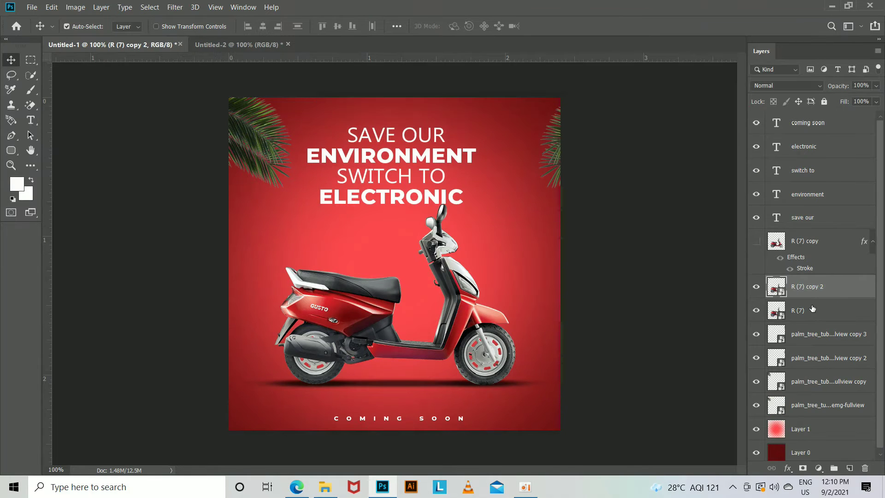
drag(454, 339, 195, 333)
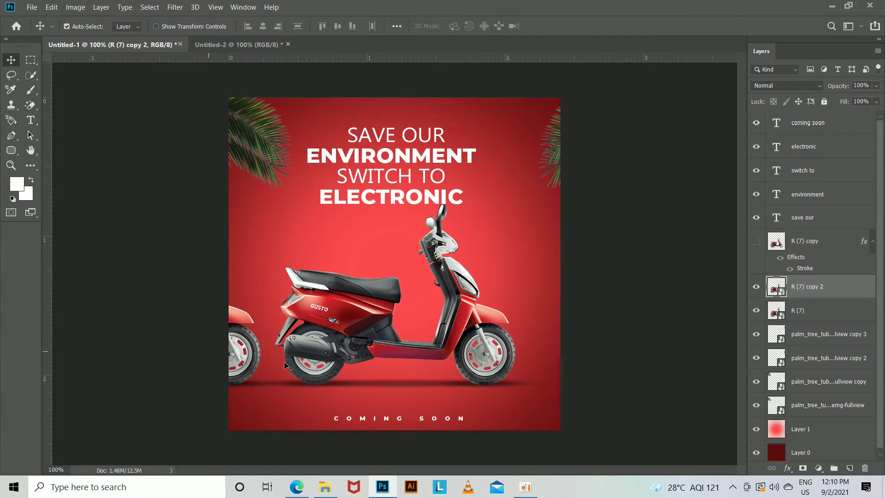
Duplicate the original scooter again and place the copy near the canvas's left edge, overlapping the first duplicate.
click(449, 345)
key(ctrl+j)
drag(449, 344, 366, 345)
key(ctrl+z)
click(618, 340)
Duplicate the original scooter once more and move the copy left so that it overlaps the original's rear half.
drag(450, 330, 351, 332)
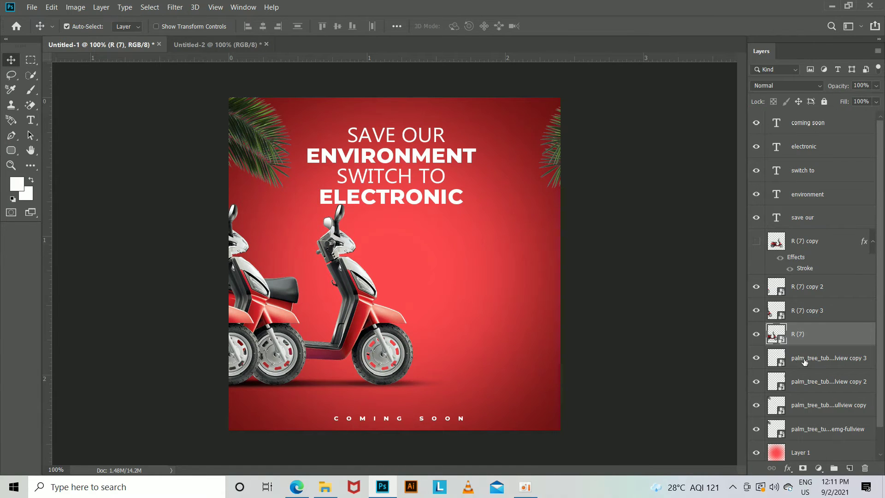
key(ctrl+z)
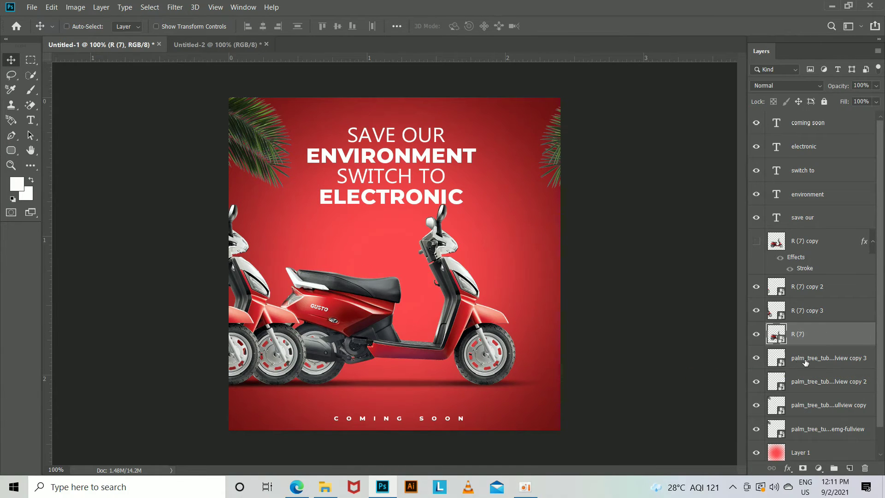
key(ctrl+j)
drag(486, 343, 364, 333)
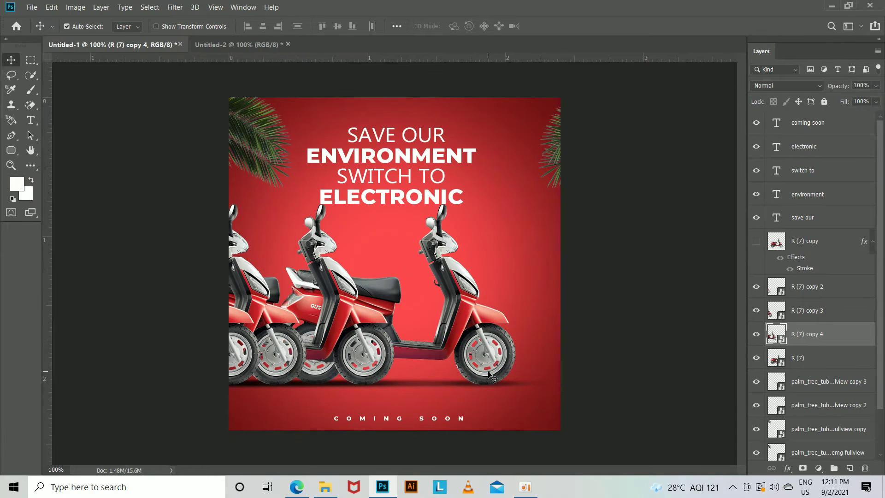
Duplicate the original scooter twice more and spread the copies towards and beyond the canvas's right edge.
ctrl+click(461, 321)
key(ctrl+j)
drag(461, 321, 651, 359)
key(ctrl)
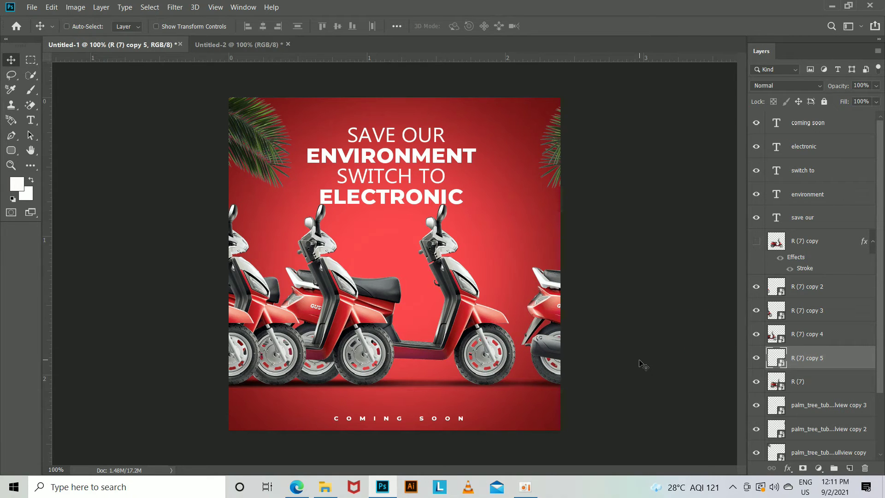
drag(557, 348, 726, 335)
key(ctrl+j)
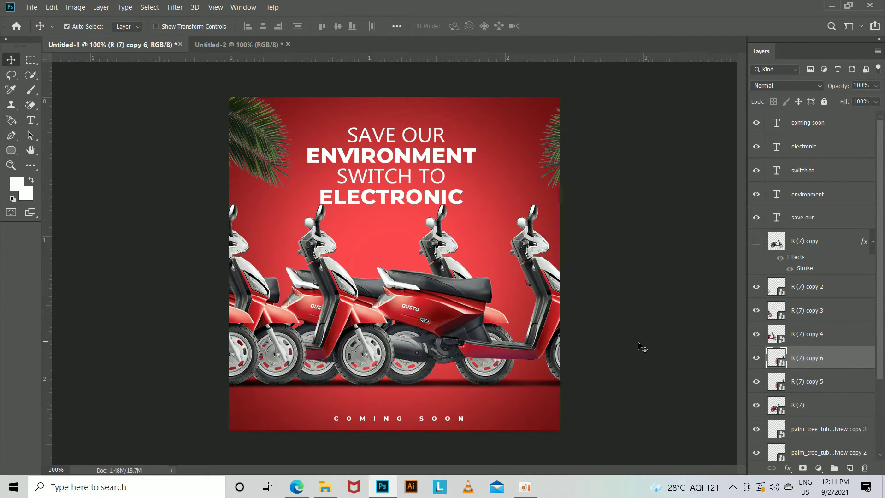
Try to group all the scooter layers under the name sc00.
scroll(778, 377, down, 1)
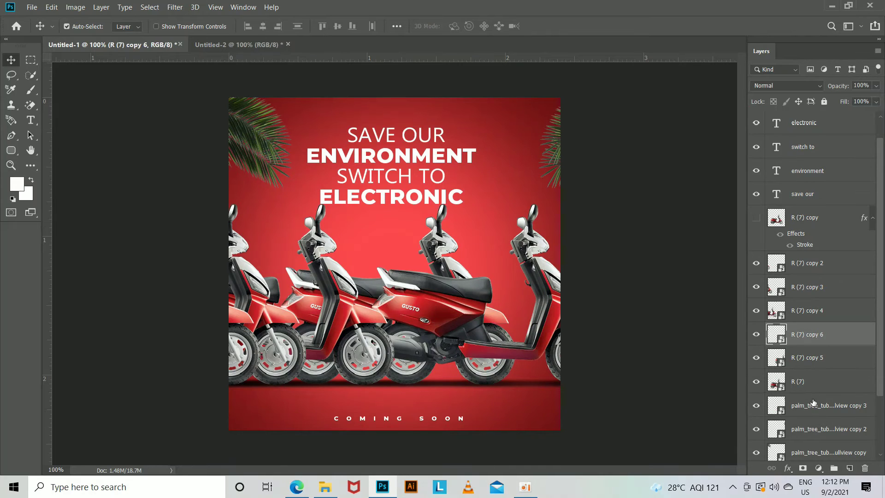
click(811, 381)
shift+click(806, 219)
key(ctrl+g)
double_click(805, 236)
key(BackSpace)
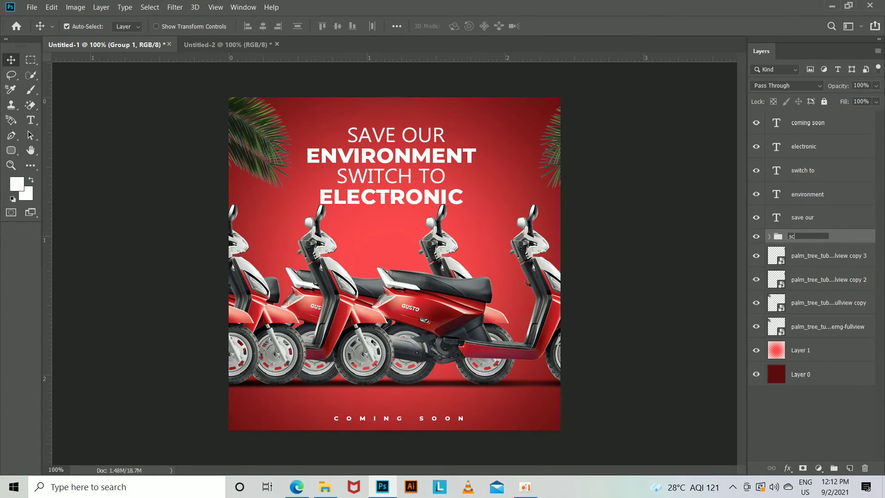
text(sc00)
key(Return)
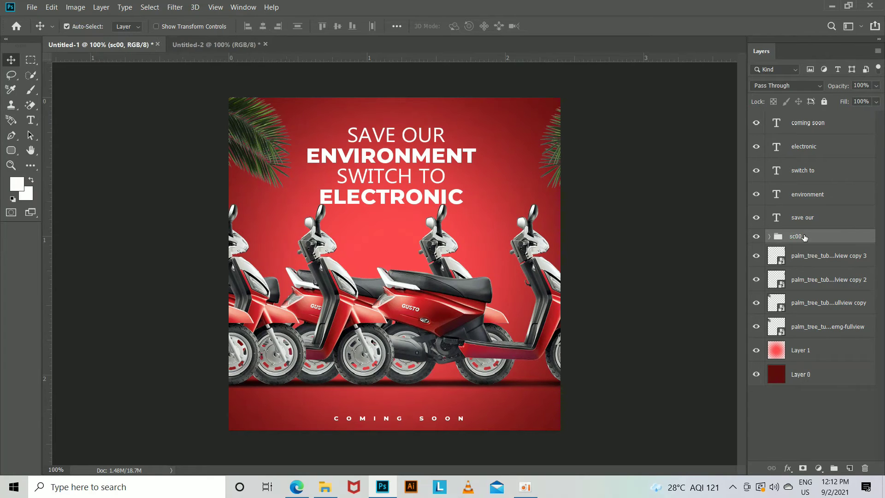
key(ctrl+z)
key(ctrl+z)
Hide R (7) copy 2 through R (7) copy 6, leaving only the original R (7) scooter visible.
click(572, 383)
click(756, 241)
click(755, 241)
scroll(755, 258, down, 2)
drag(756, 361, 756, 267)
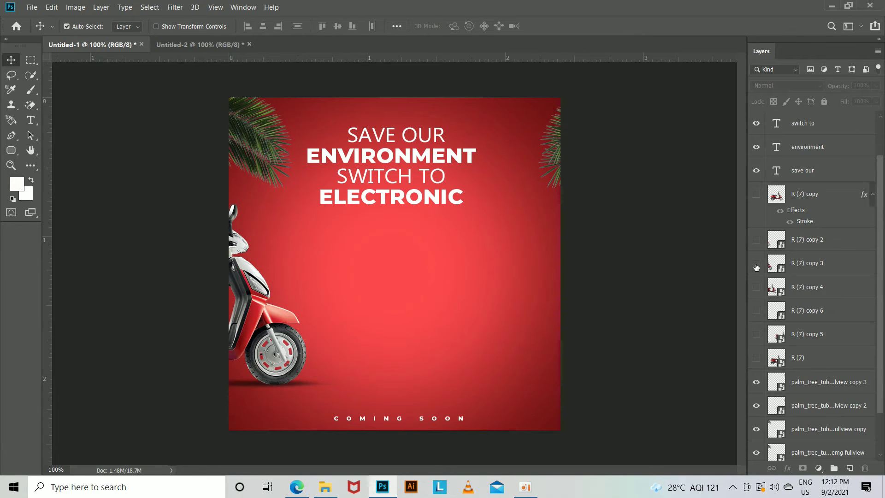
click(756, 311)
click(756, 310)
click(756, 333)
click(756, 334)
click(756, 357)
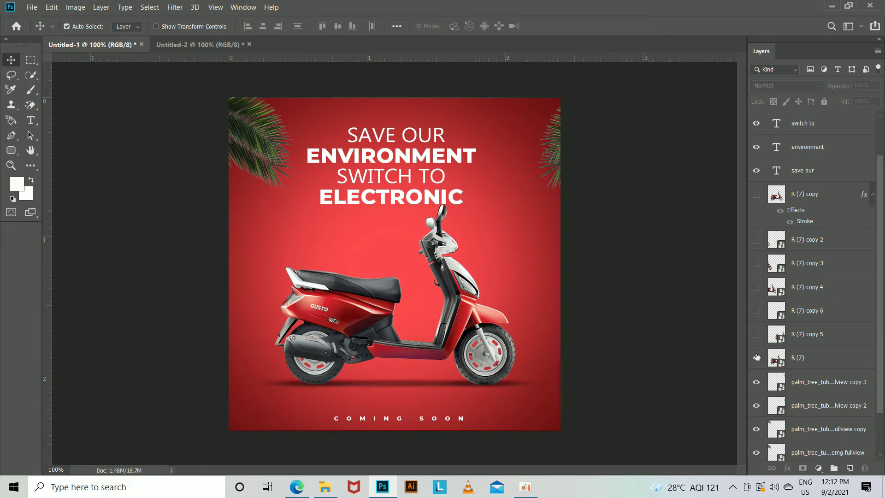
scroll(758, 364, down, 2)
click(756, 334)
click(756, 334)
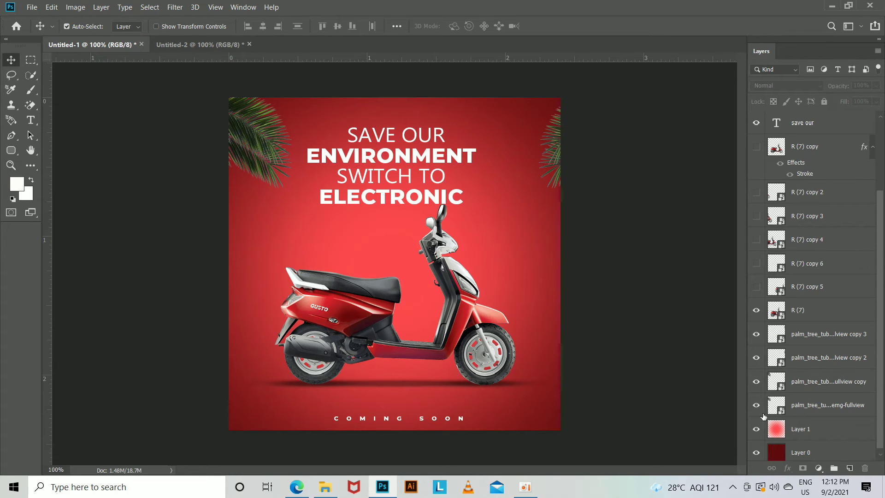
Group the four palm tree layers and name the group tree.
click(797, 407)
ctrl+click(804, 340)
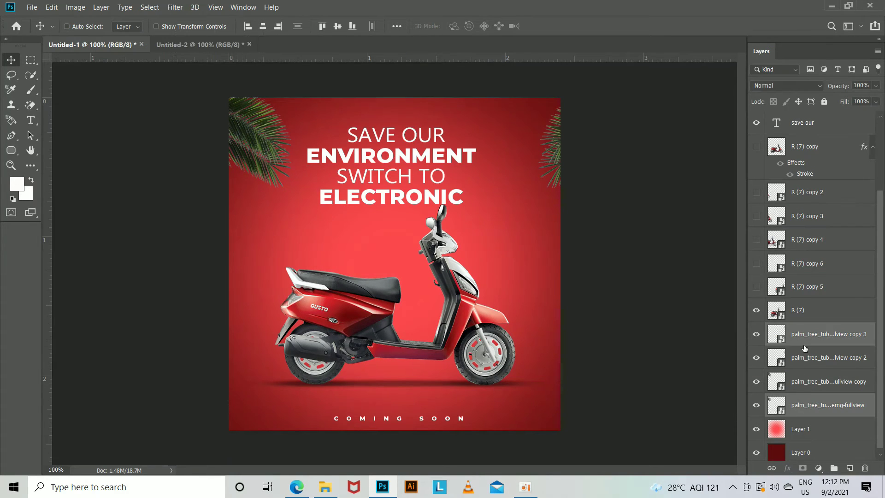
key(ctrl+g)
key(ctrl+z)
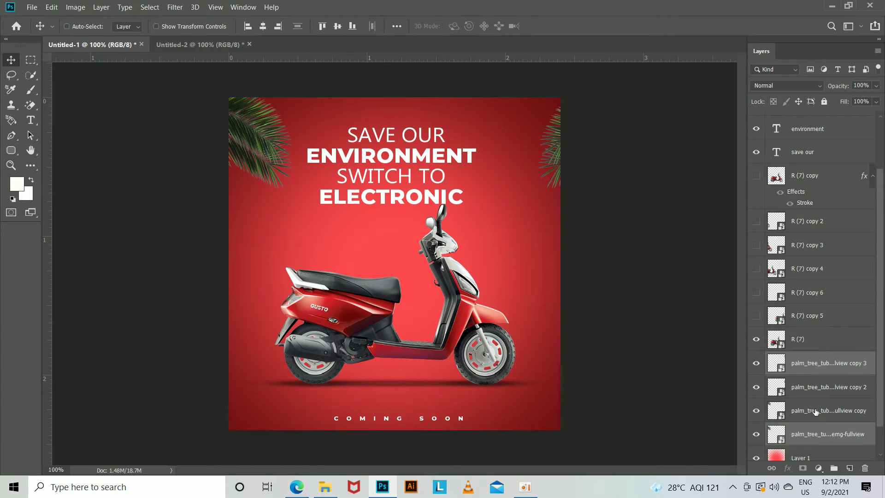
ctrl+click(815, 410)
ctrl+click(815, 389)
key(ctrl+g)
double_click(799, 407)
key(BackSpace)
key(Return)
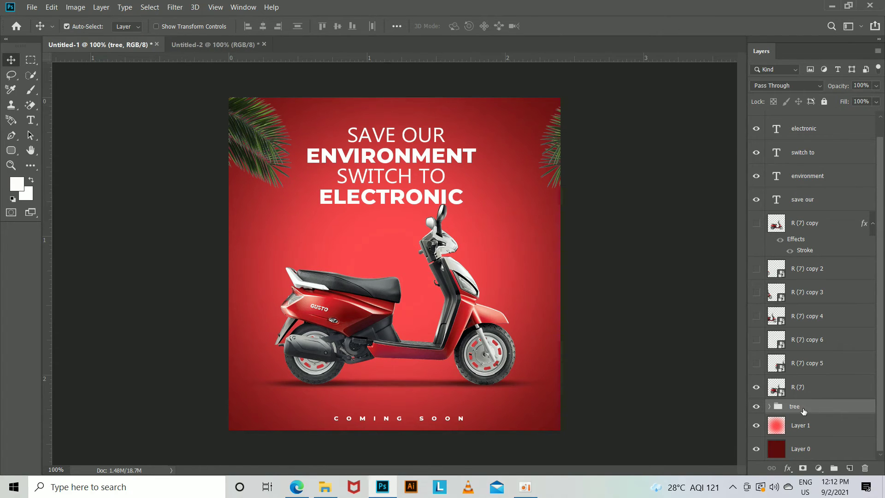
Group the four headline text layers: save our, environment, switch to and electronic.
click(806, 204)
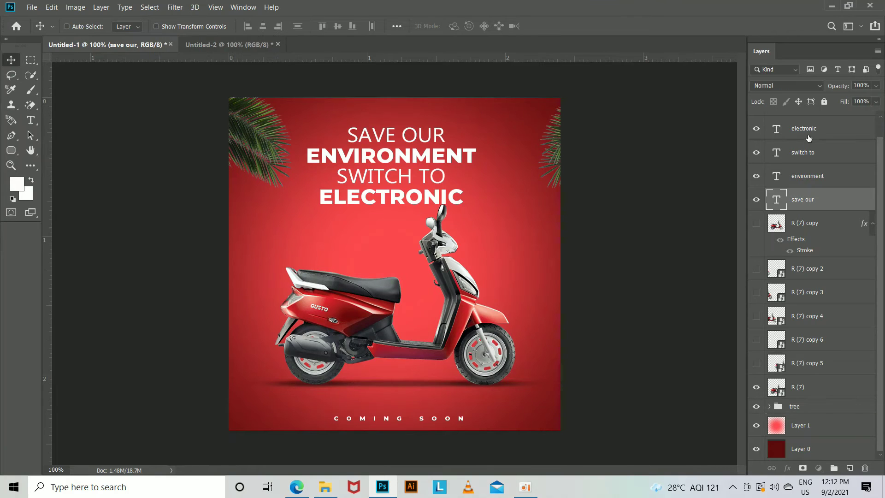
ctrl+click(808, 138)
key(ctrl+t)
click(817, 202)
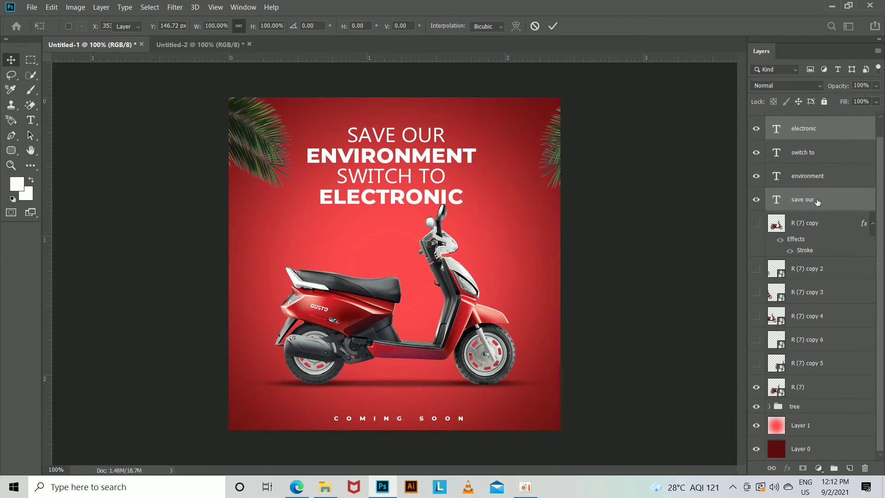
ctrl+click(823, 180)
ctrl+click(823, 158)
ctrl+click(826, 134)
key(ctrl+g)
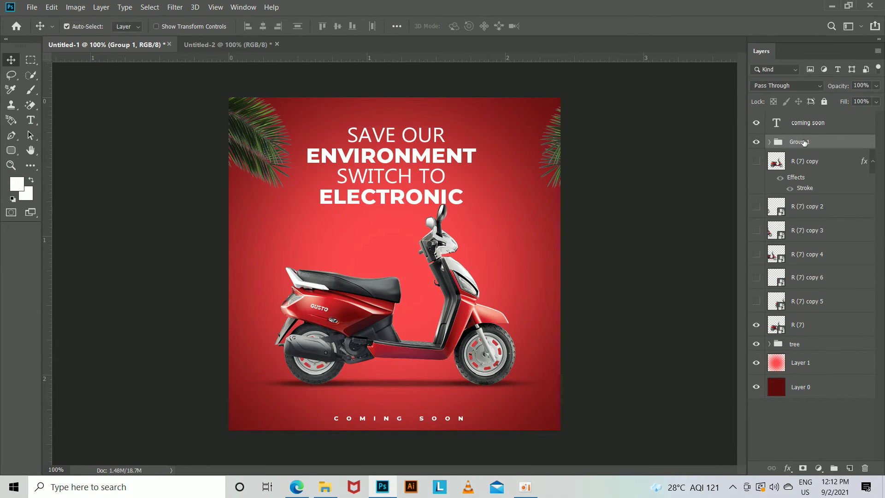
Add the coming soon layer to the headline group and rename the group text.
drag(815, 133, 813, 144)
double_click(802, 118)
text(text)
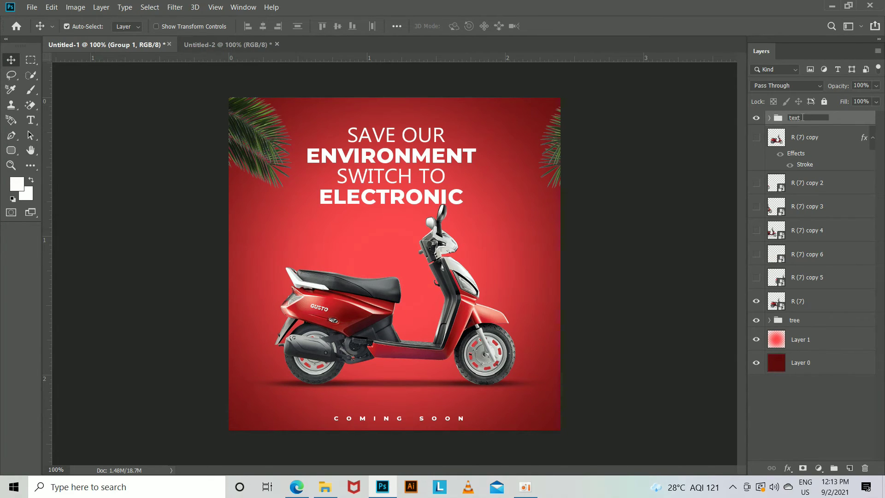
key(Return)
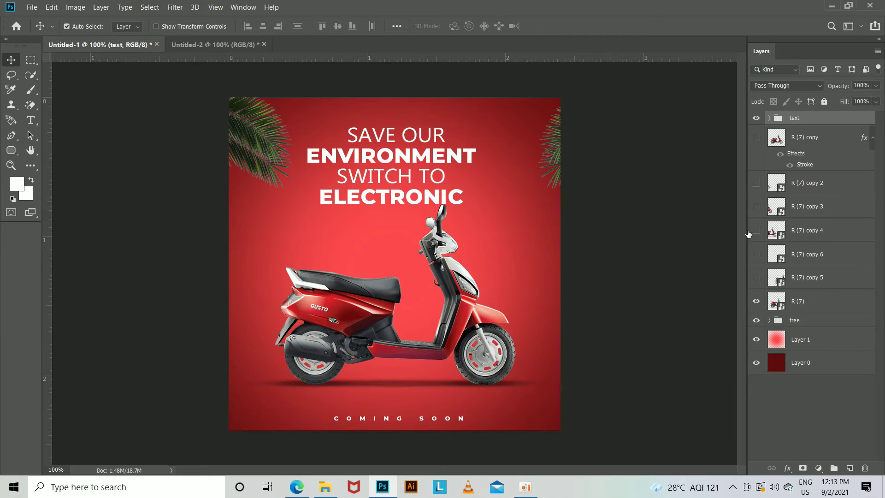
Show the timeline, set it to frame animation mode and reduce its height to reveal more of the canvas.
click(755, 138)
click(242, 7)
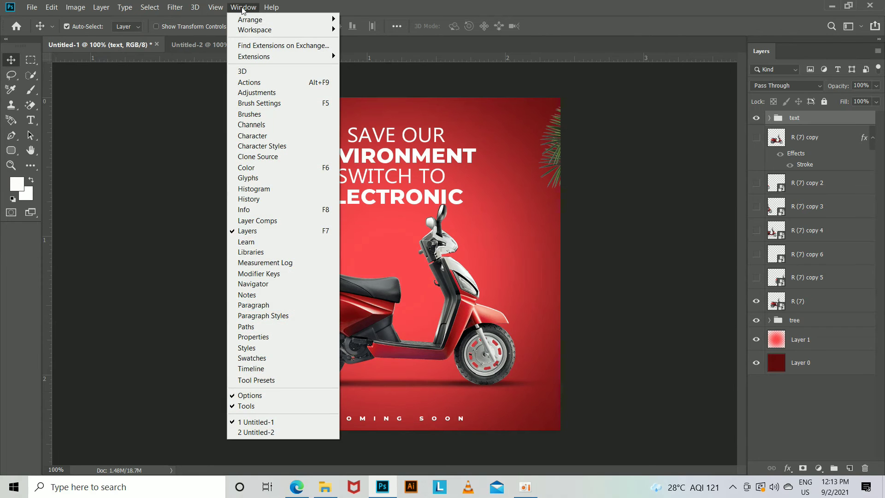
click(282, 370)
click(429, 372)
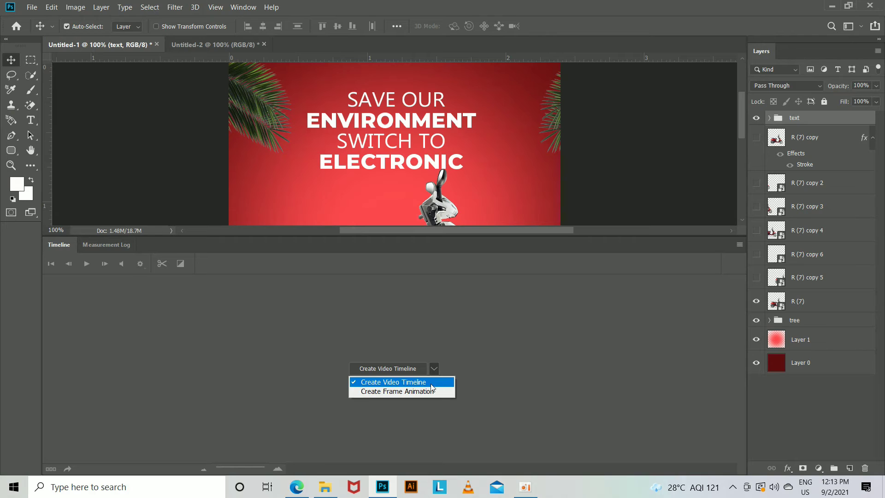
click(432, 390)
drag(670, 237, 681, 366)
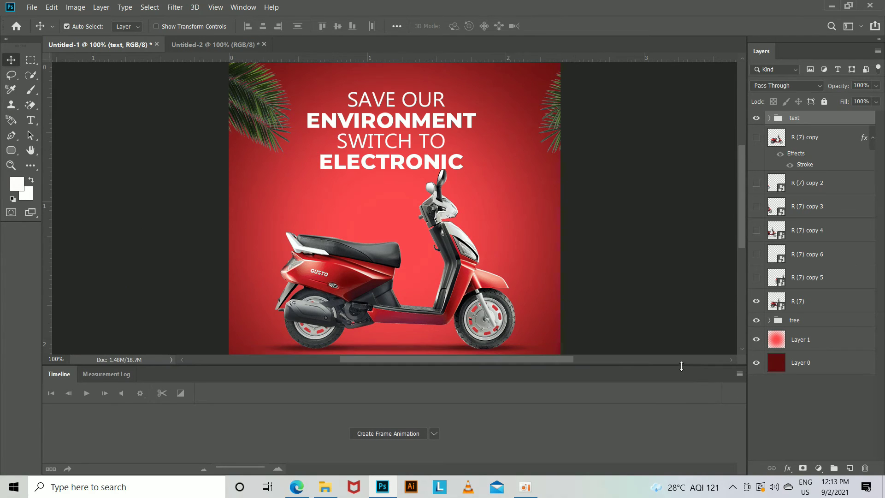
Select the original R (7) scooter layer and create the frame animation.
click(804, 165)
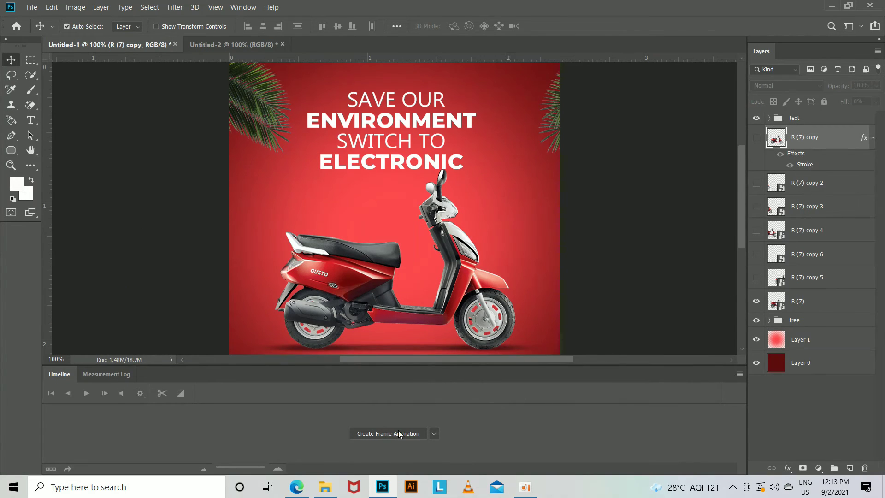
click(824, 358)
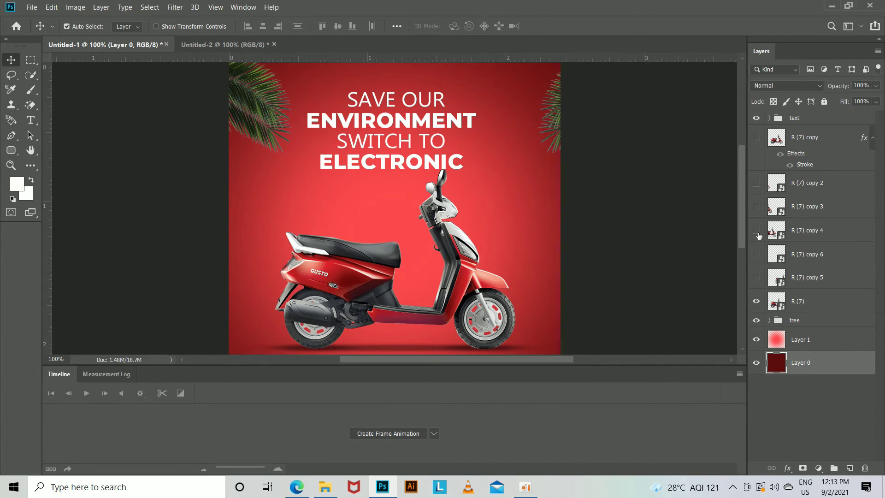
click(806, 303)
click(401, 433)
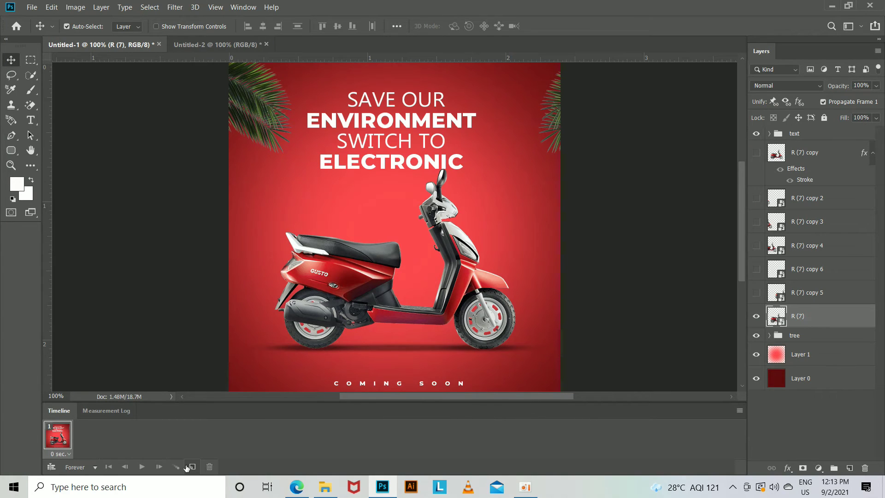
Check the R (7) copy 5 scooter's placement in the first frame by switching its visibility on and off.
click(756, 292)
click(756, 292)
click(756, 292)
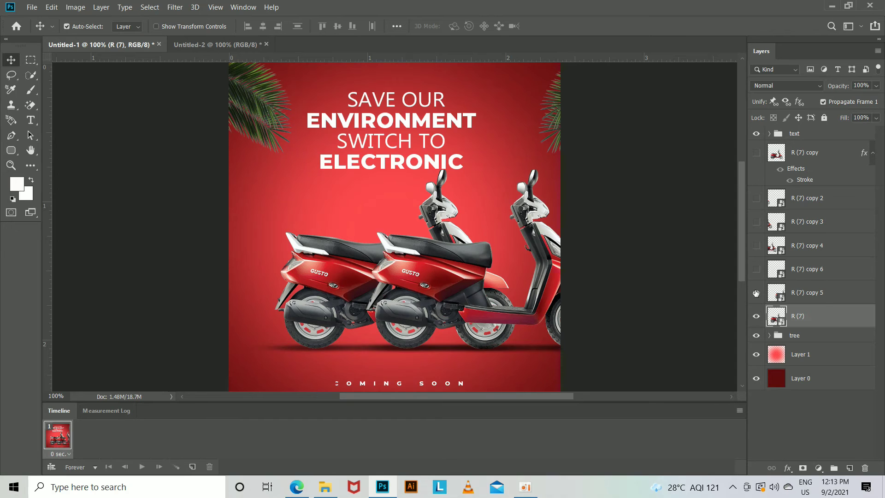
click(756, 292)
click(756, 292)
click(756, 292)
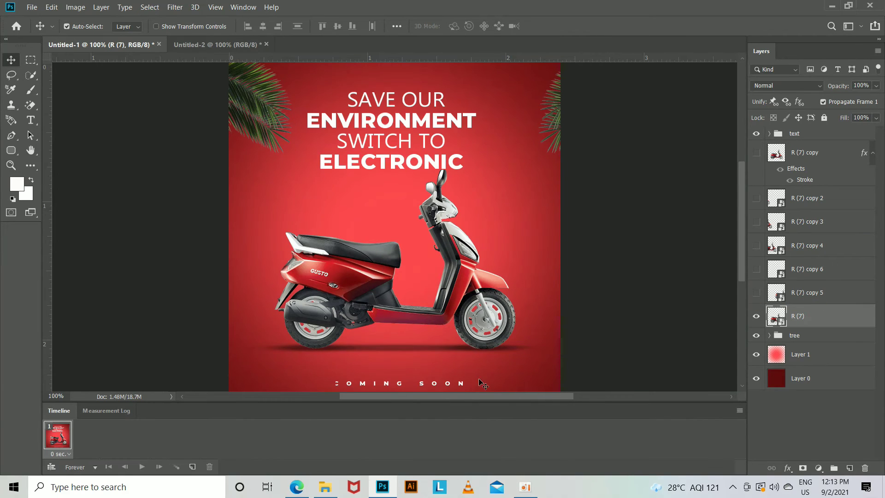
click(194, 464)
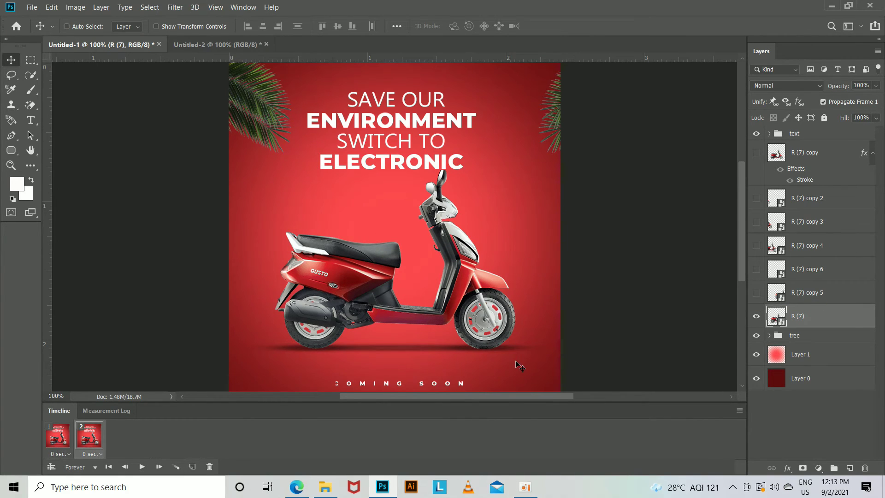
key(ctrl+z)
click(757, 203)
click(757, 203)
click(755, 217)
click(755, 216)
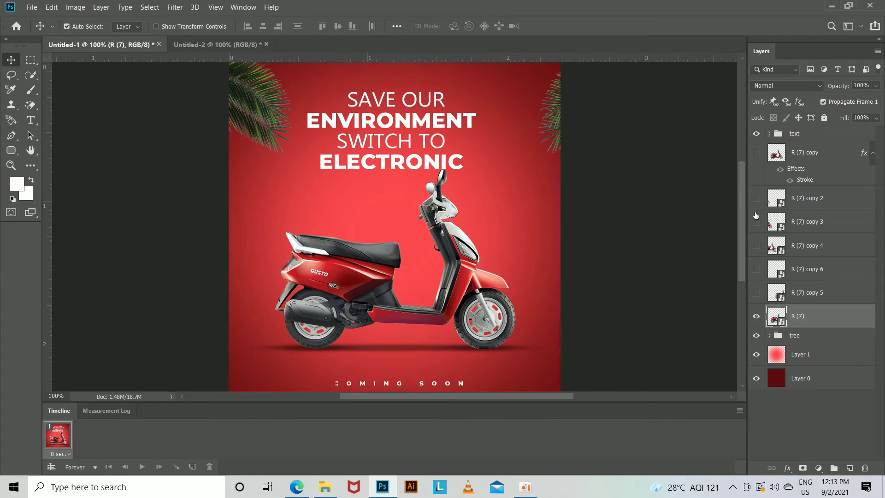
Show R (7) copy 2 and reorder the scooter layers so copies 2, 3 and 4 stack upward directly above R (7), beneath copy 5.
click(756, 198)
drag(813, 200, 831, 305)
drag(814, 205, 812, 277)
drag(814, 213, 818, 256)
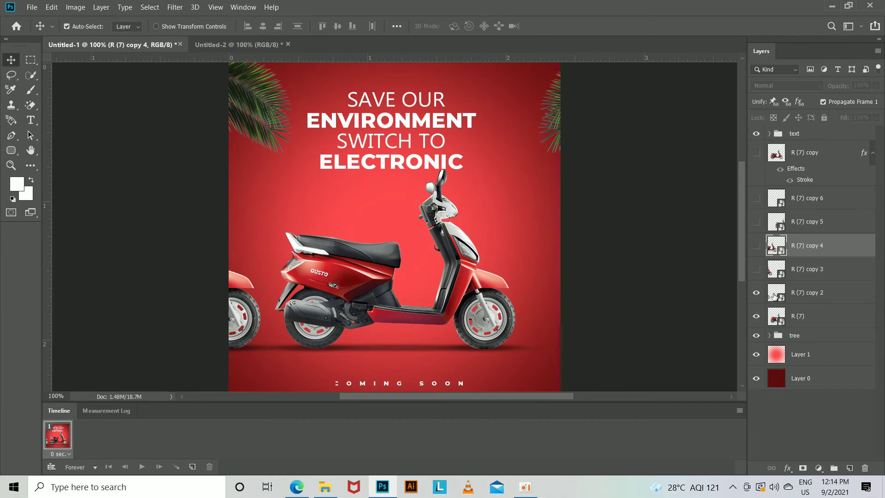
Add a second animation frame and hide the original R (7) scooter in it, keeping R (7) copy 2 shown.
click(797, 320)
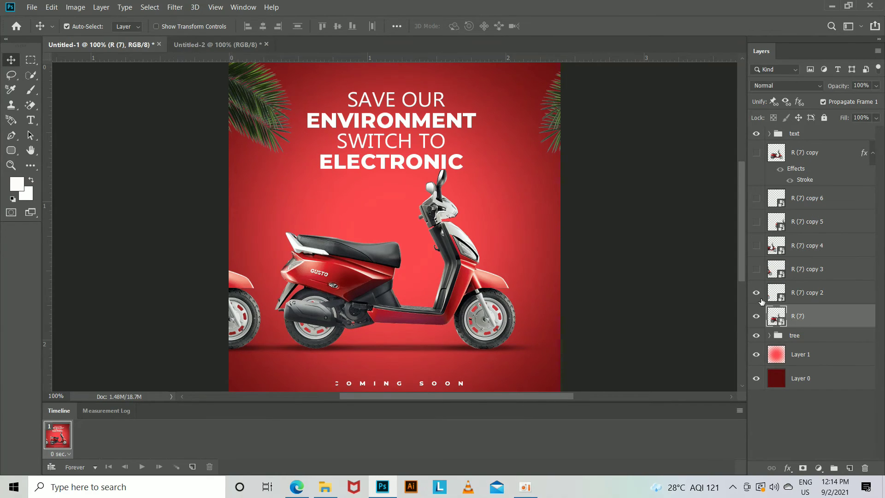
click(192, 467)
click(788, 298)
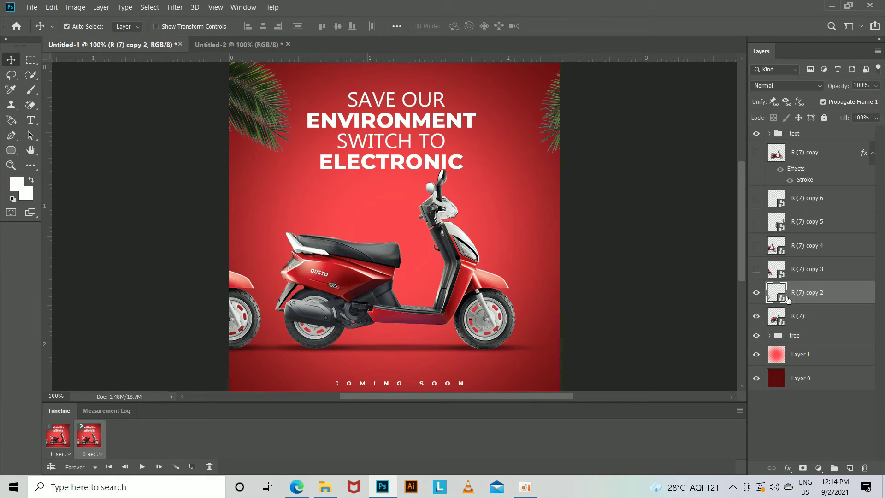
click(756, 316)
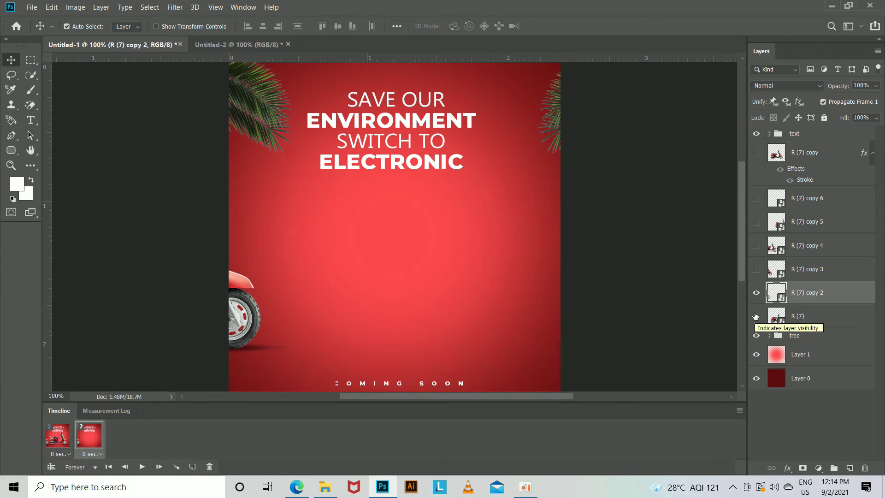
click(756, 316)
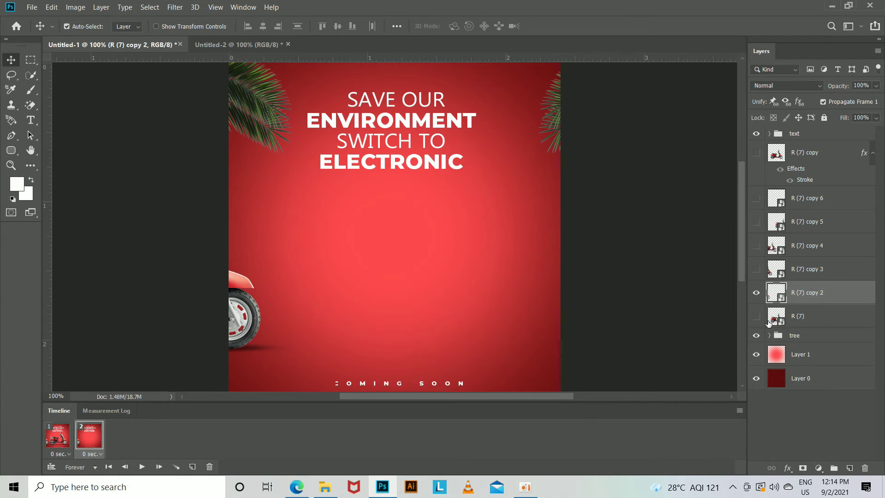